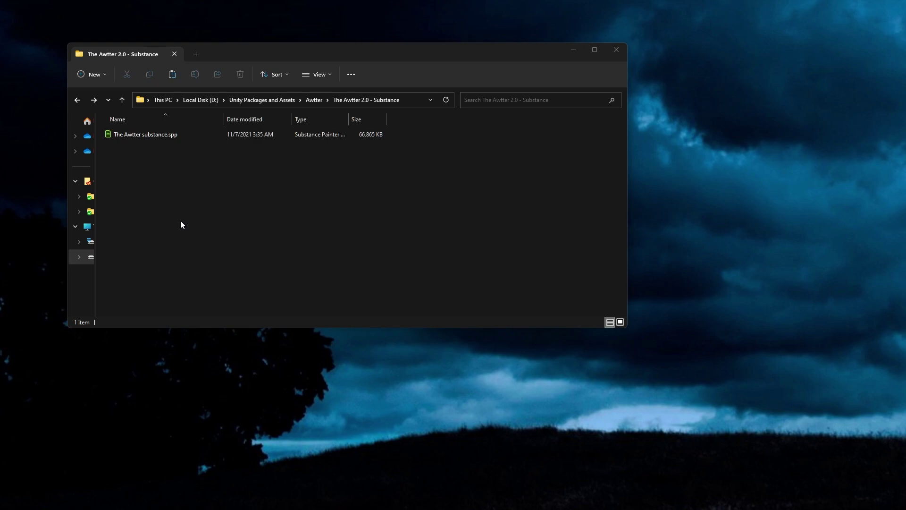
Step: Duplicate The Awtter substance.spp in its folder and rename the copy to The Awtter substance -Demo.spp
click(134, 134)
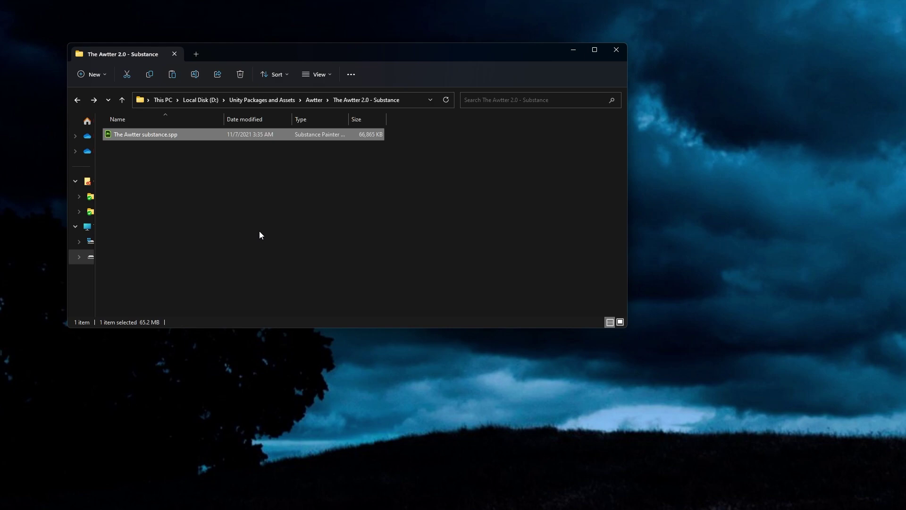
key(ctrl+v)
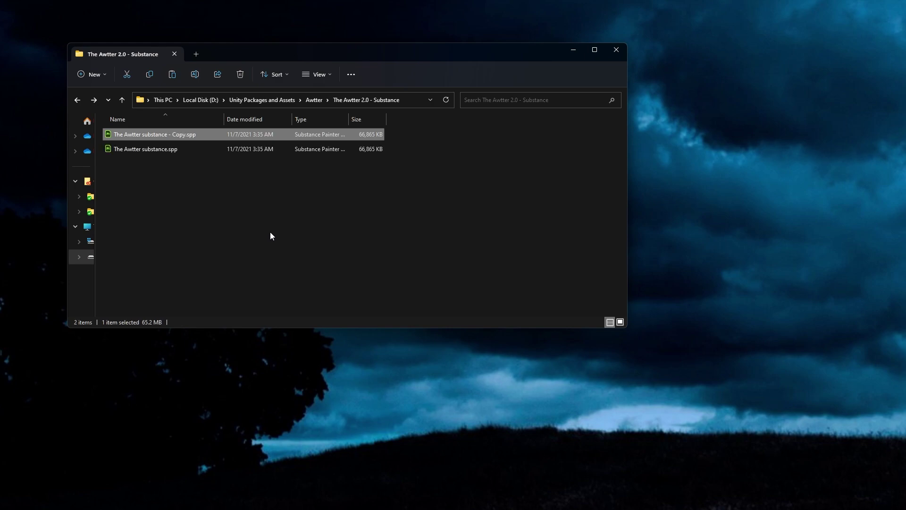
click(151, 134)
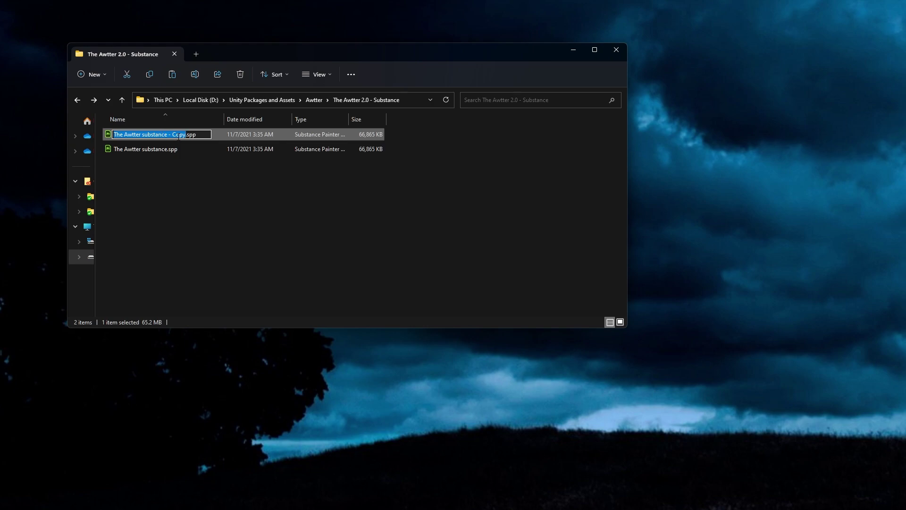
click(172, 134)
key(Delete)
key(Delete)
key(Delete)
key(Delete)
key(Delete)
text(Demo)
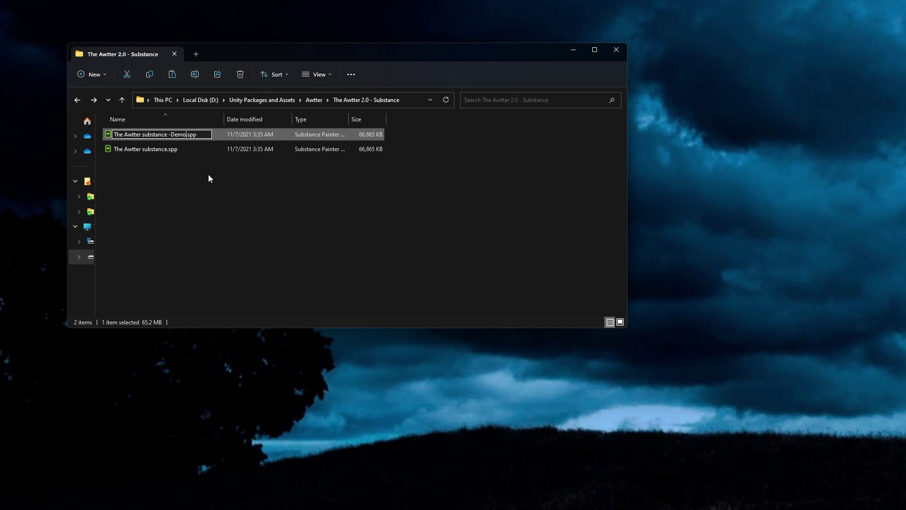
key(Return)
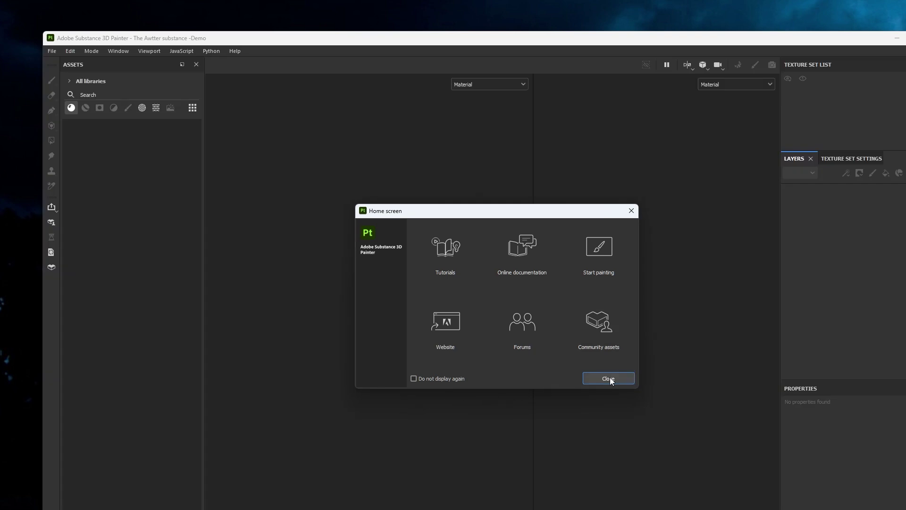
Step: Close the home screen of Substance 3D Painter and accept the old-version project update
click(609, 378)
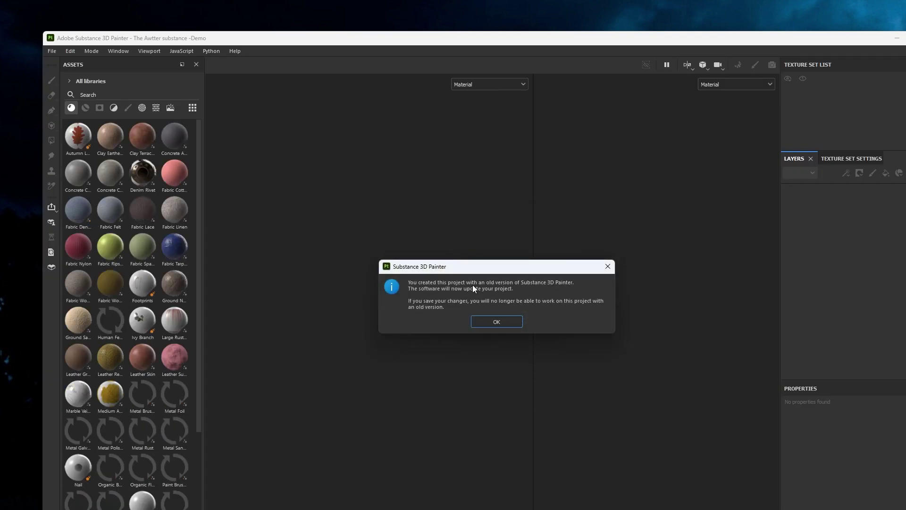
click(497, 320)
Step: Reposition the Painter window on the desktop and reduce its width and height so that every panel fits on screen
mouse_move(548, 37)
mouse_down()
mouse_move(542, 15)
mouse_move(518, 40)
mouse_move(506, 18)
mouse_up()
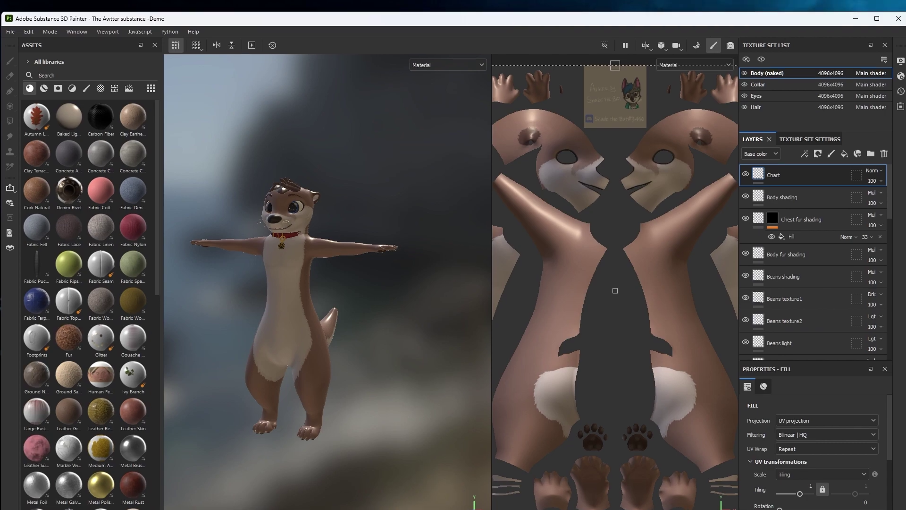
drag(904, 266, 804, 269)
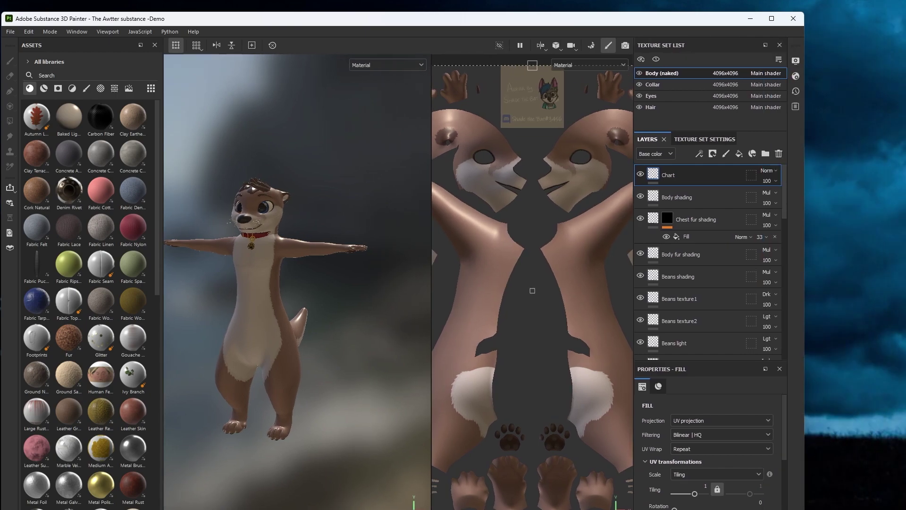
drag(373, 509, 366, 458)
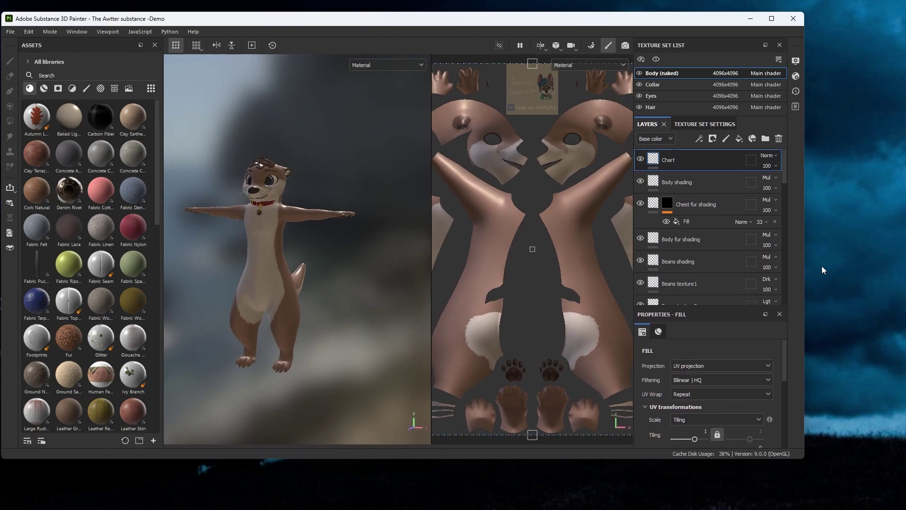
drag(805, 267, 763, 268)
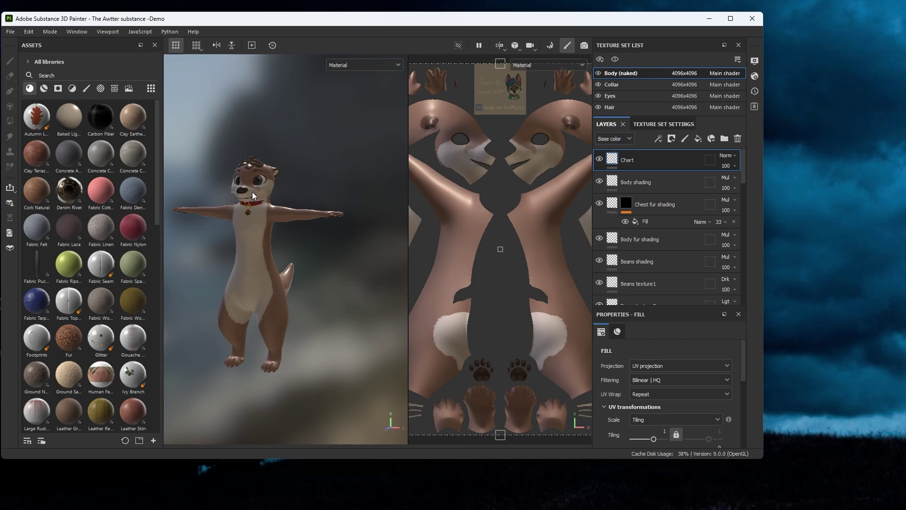
Step: Frame the otter's face from the front and switch to the Eyes texture set with its whole UV layout in view
alt+drag(253, 195, 246, 180)
alt+middle_drag(246, 180, 288, 207)
scroll(290, 215, up, 5)
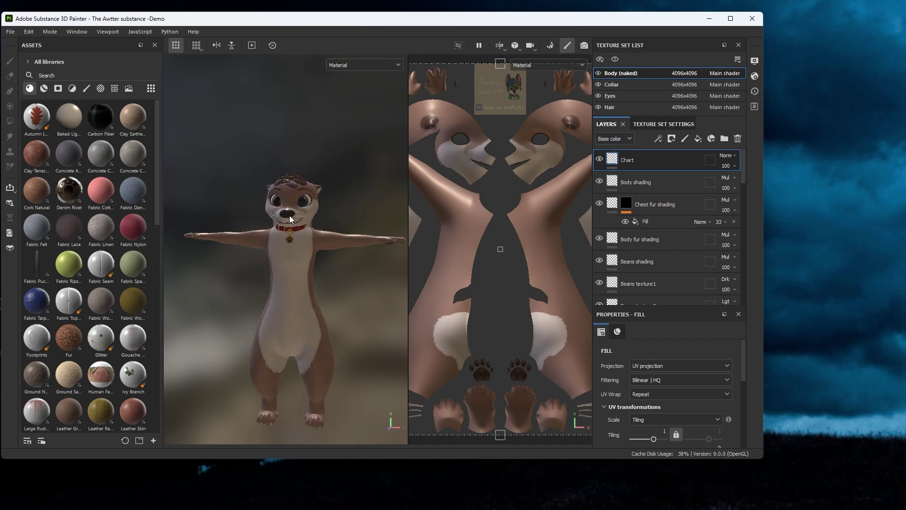
scroll(271, 197, up, 3)
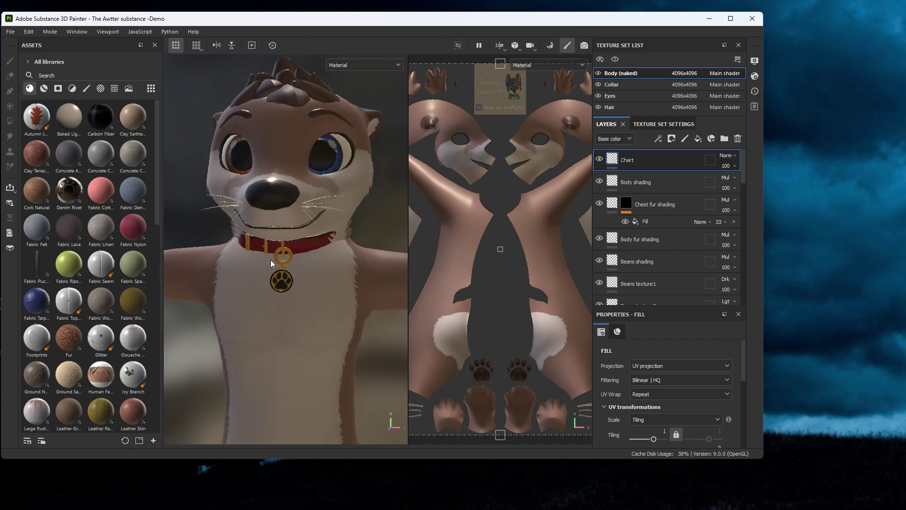
scroll(292, 184, up, 2)
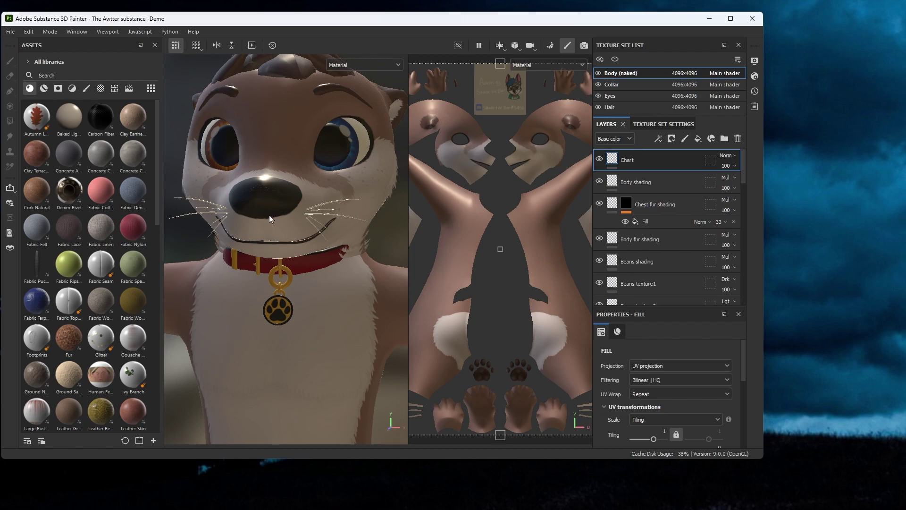
alt+middle_drag(274, 213, 276, 267)
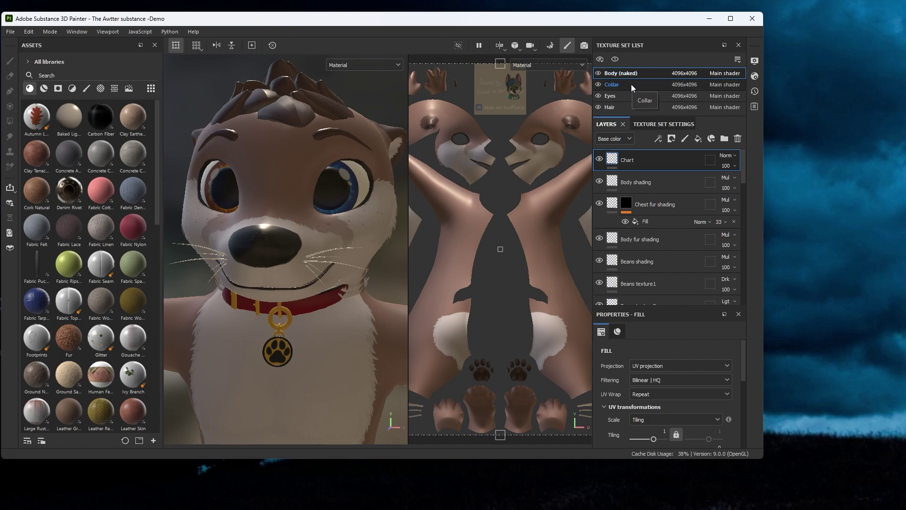
click(618, 95)
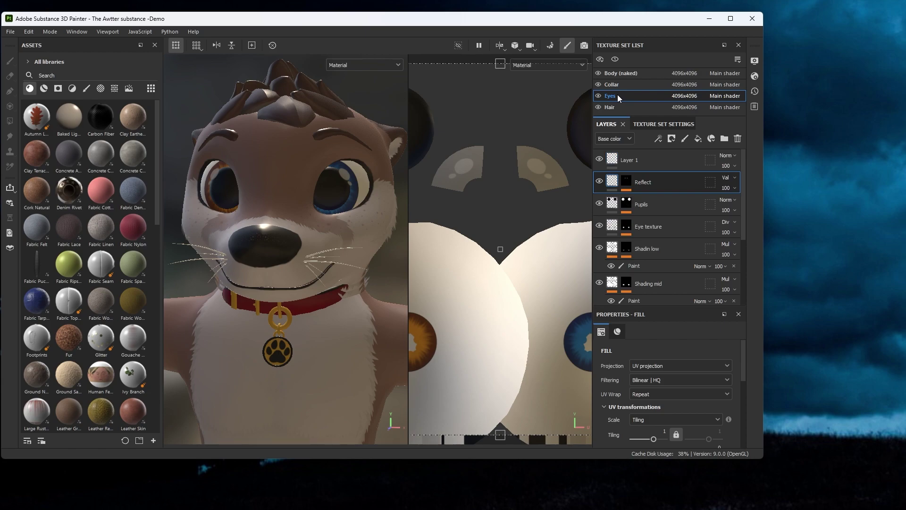
scroll(486, 316, down, 4)
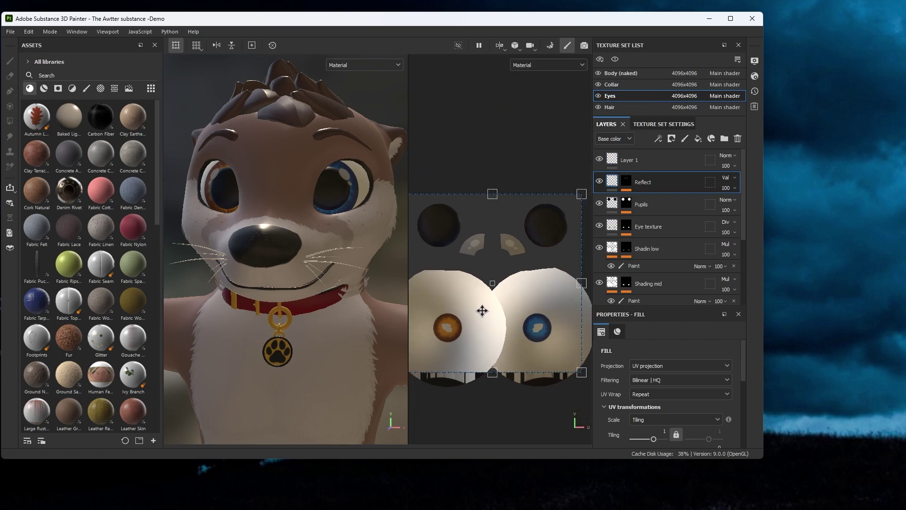
scroll(482, 310, down, 1)
Step: Select the Eye color flat layer and inspect its preview and the Base color and Opacity maps of its fill
scroll(697, 226, down, 2)
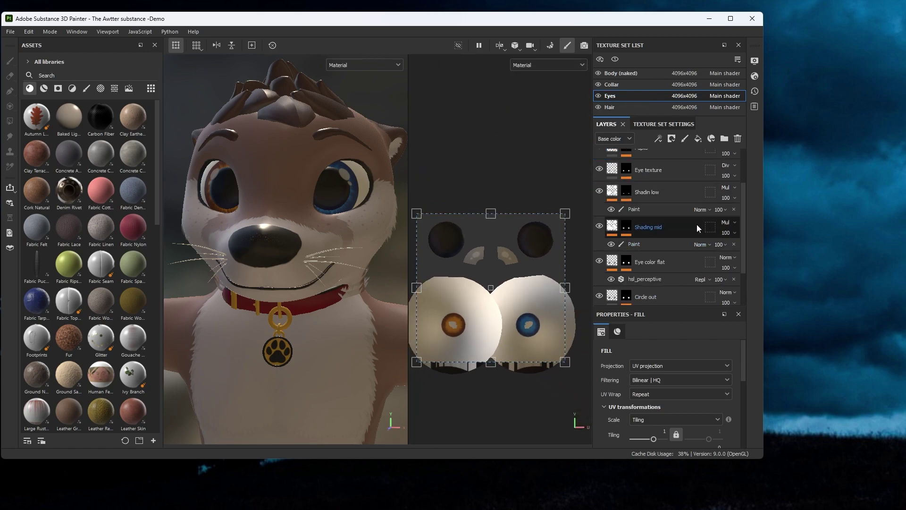
scroll(689, 226, down, 1)
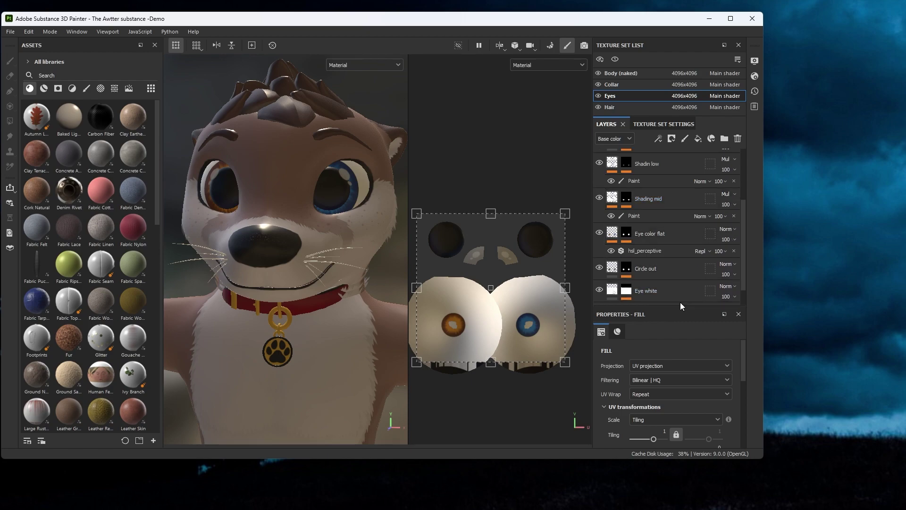
click(659, 236)
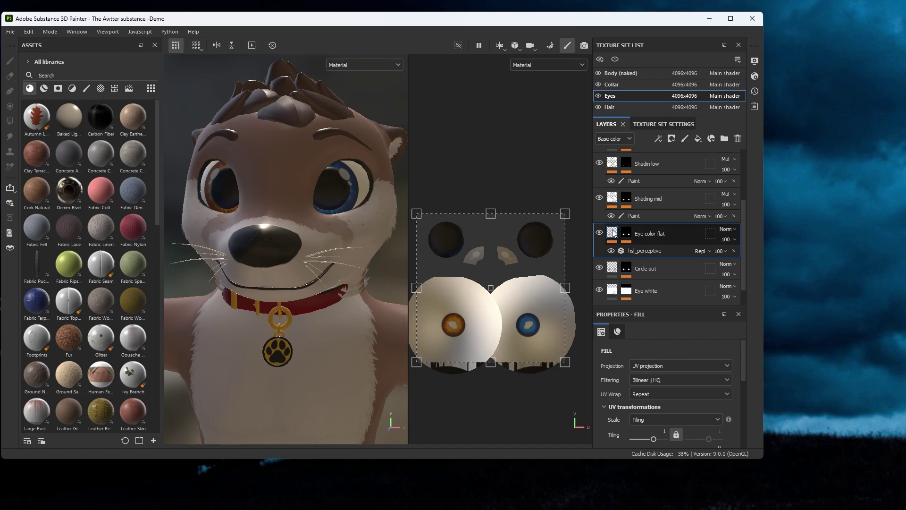
mouse_move(612, 231)
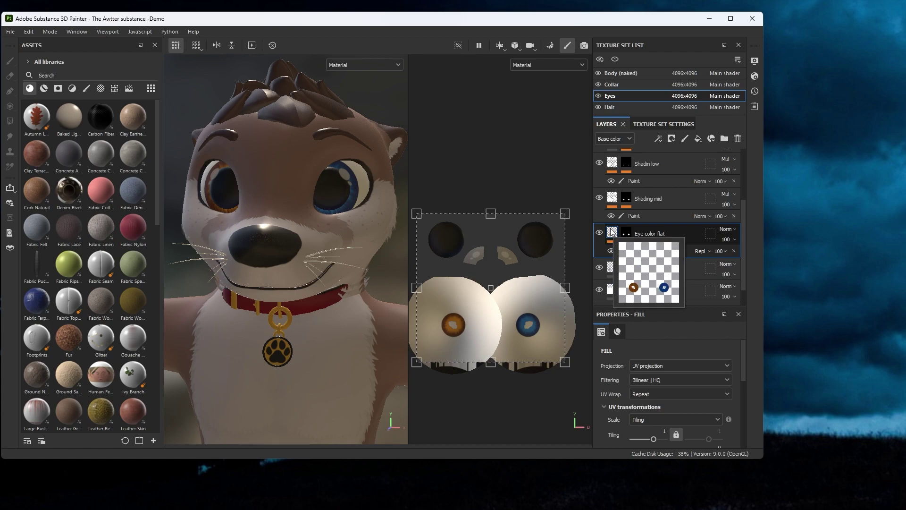
drag(740, 366, 753, 441)
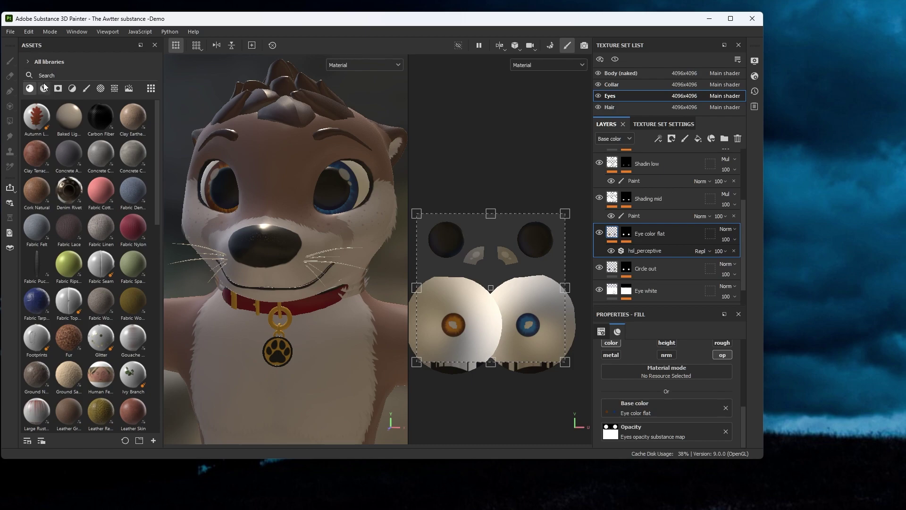
Step: Filter the assets to textures, search for "eye" and select the Eye color flat texture
click(115, 89)
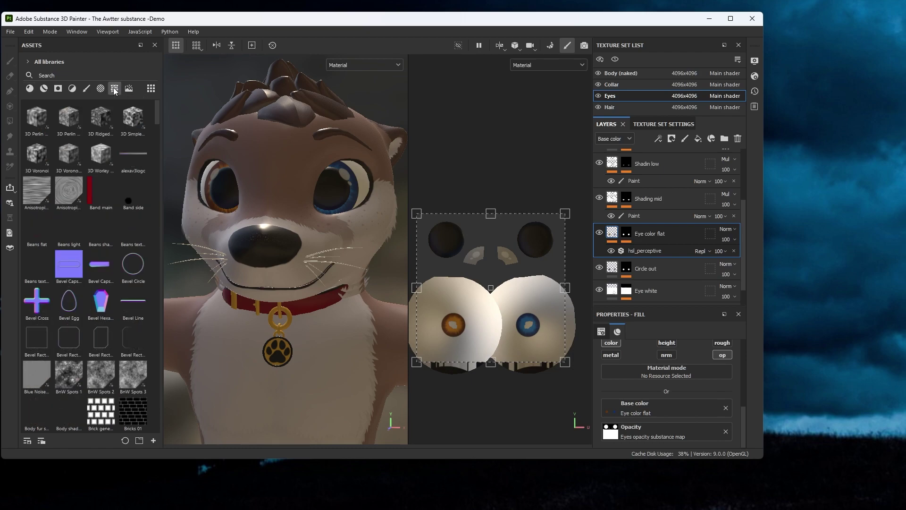
click(85, 73)
text(eye)
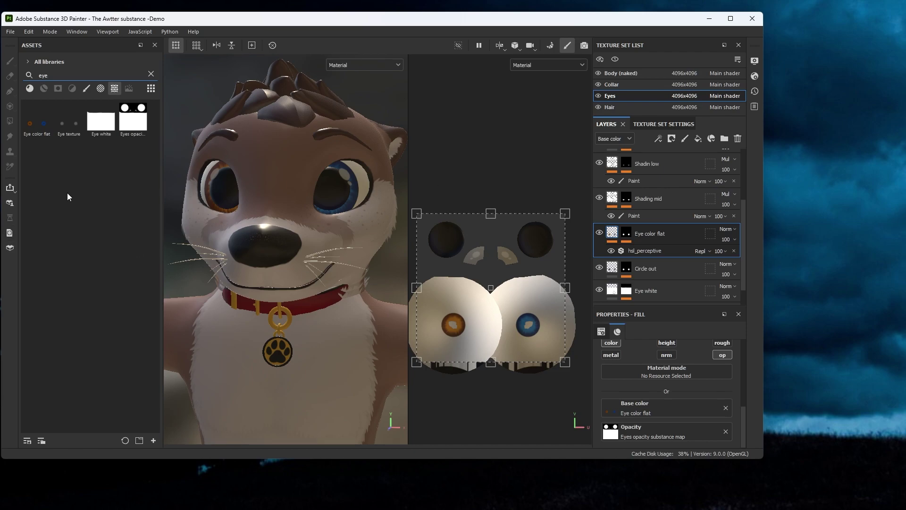
mouse_move(36, 115)
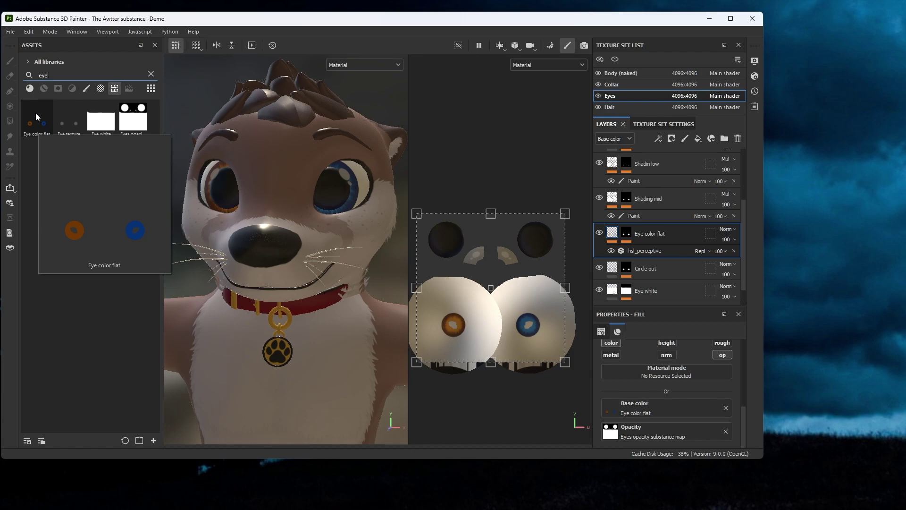
click(35, 114)
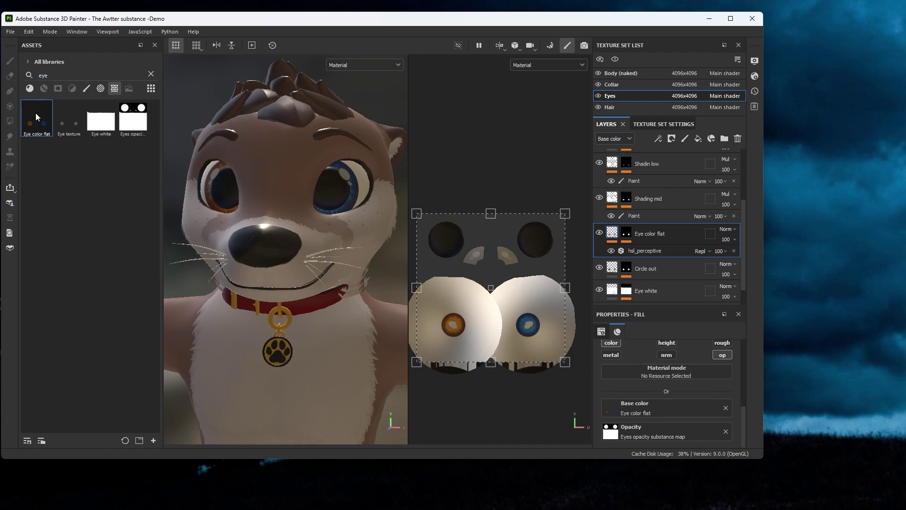
mouse_move(35, 113)
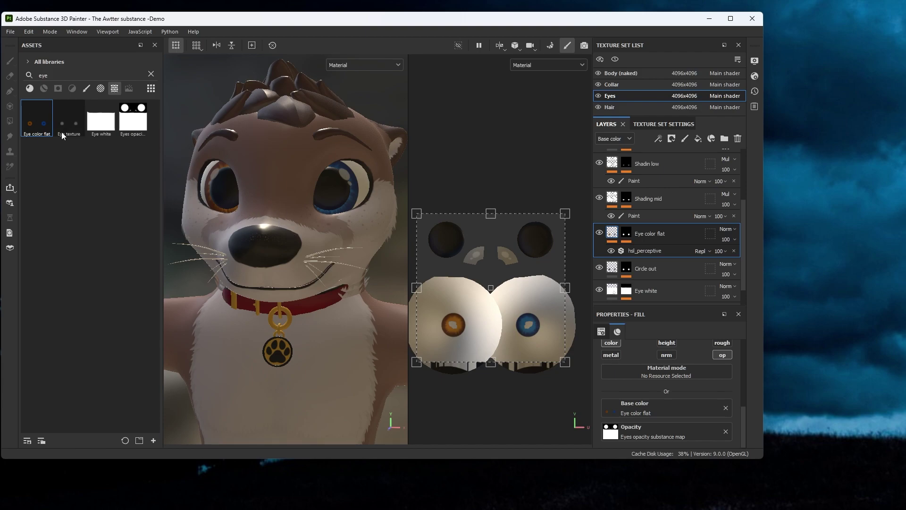
Step: Export the Eye color flat resource to the The Awtter 2.0 - Substance folder
right_click(34, 111)
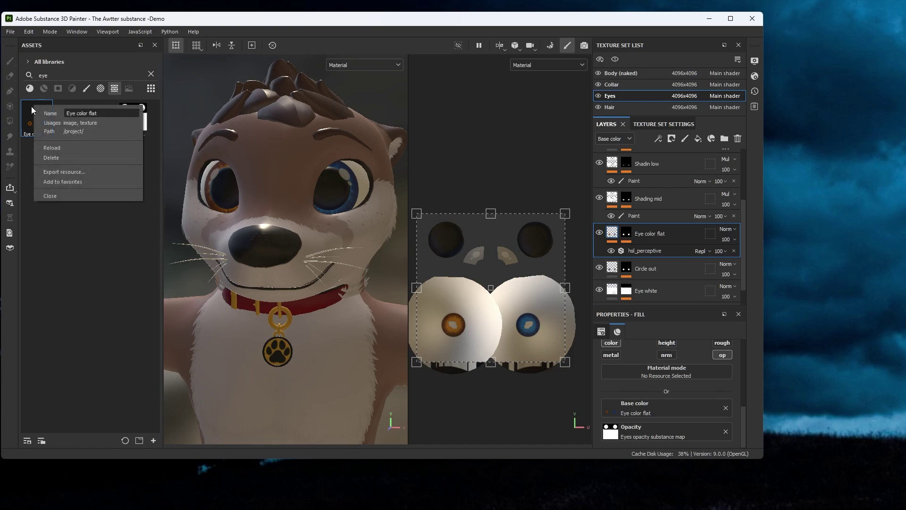
click(115, 170)
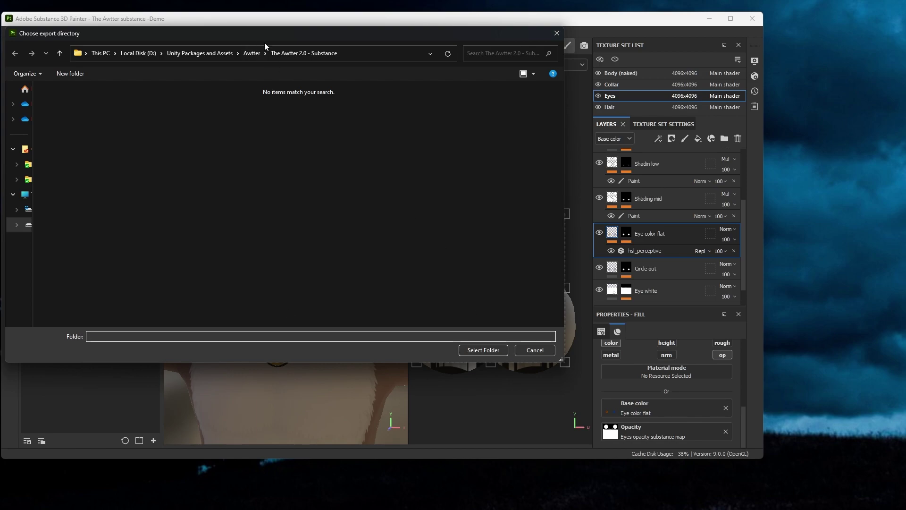
click(483, 353)
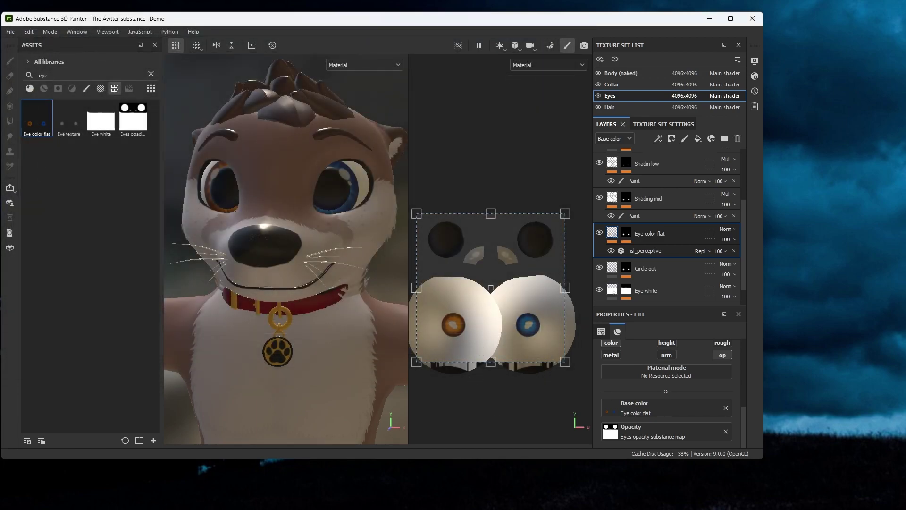
Step: Switch to the project folder, open the exported Eye color flat.png in Adobe Photoshop 2023 and reposition the Photoshop window
key(alt+Tab)
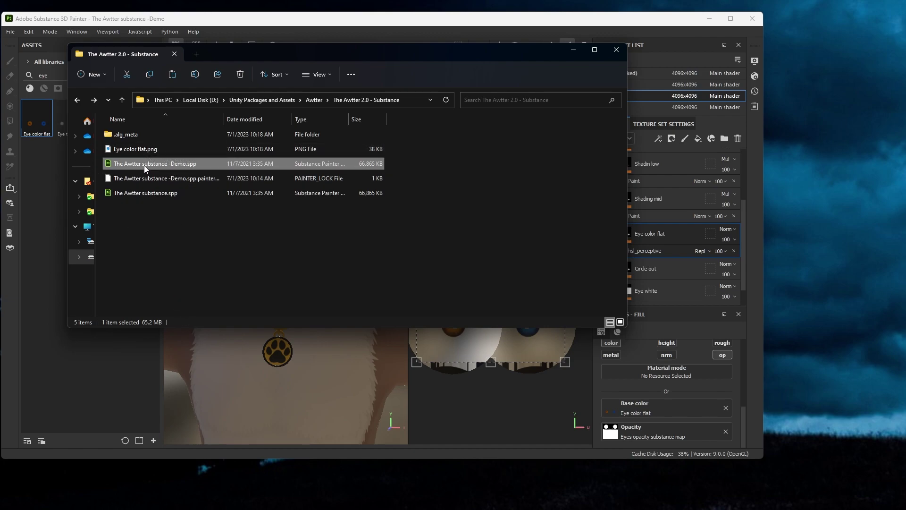
click(129, 149)
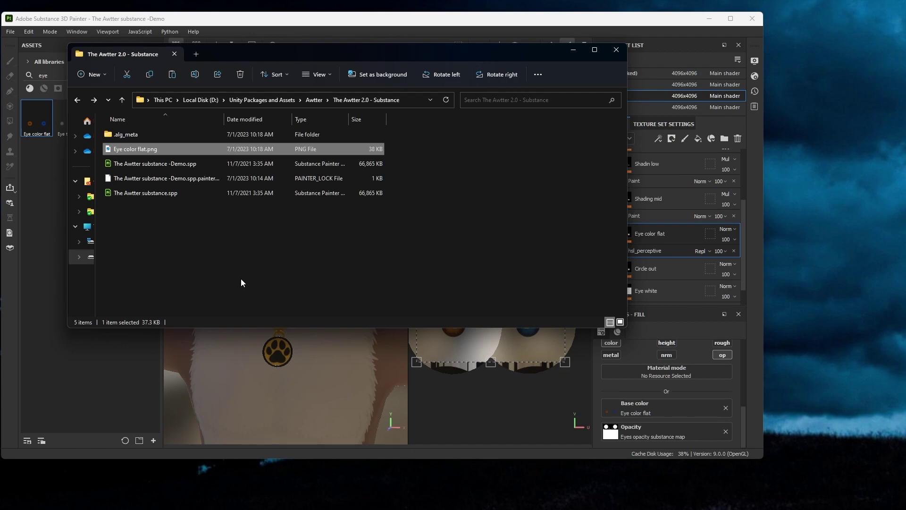
right_click(121, 147)
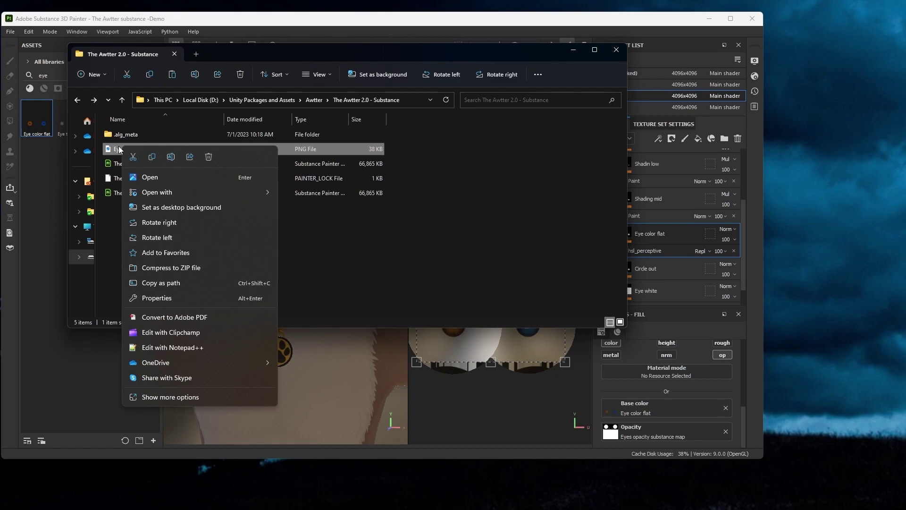
mouse_move(168, 196)
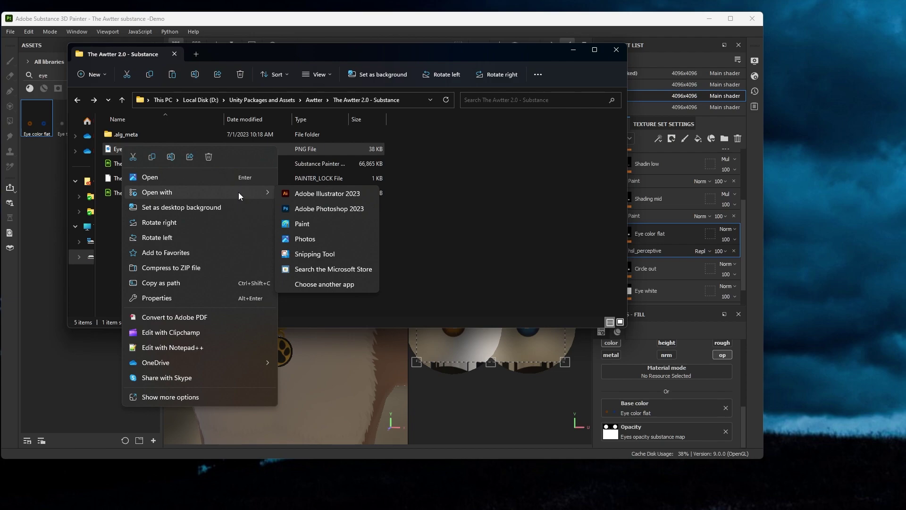
click(345, 209)
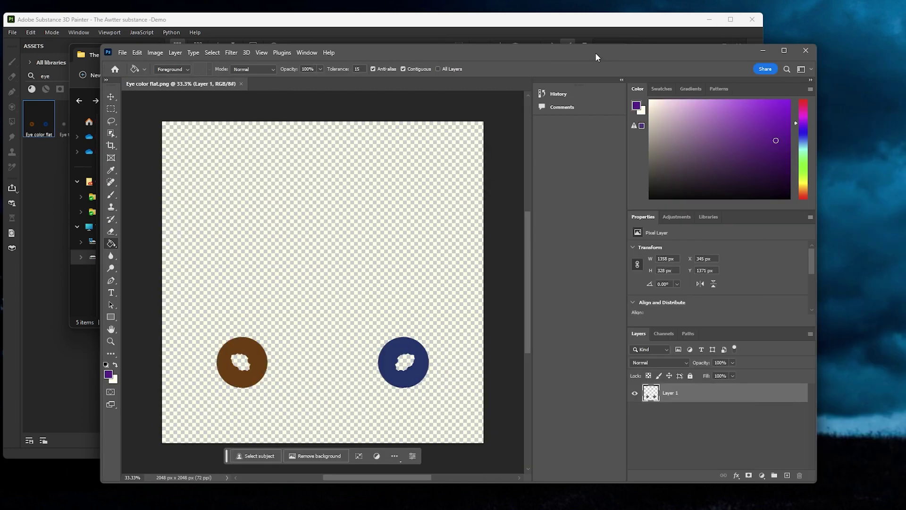
drag(595, 52, 521, 54)
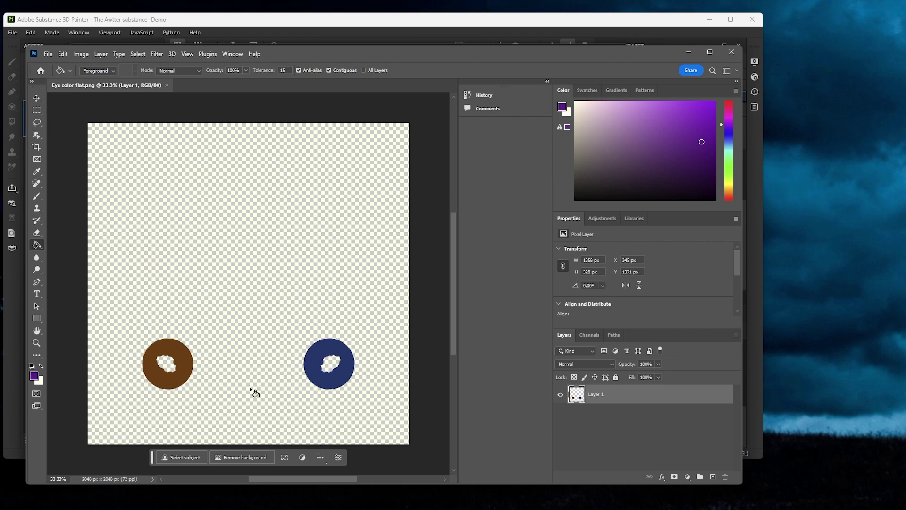
Step: Sample the brown of one eye ring and fill the blue eye ring with it
click(37, 173)
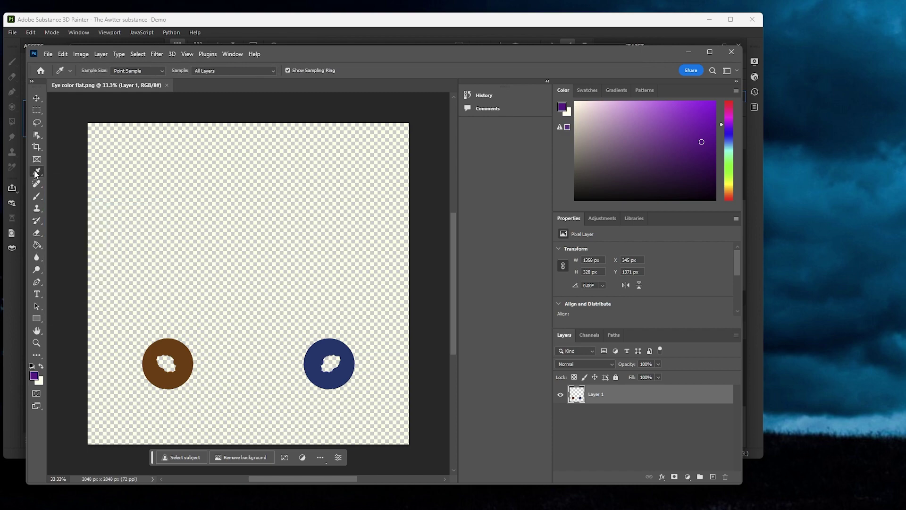
click(186, 360)
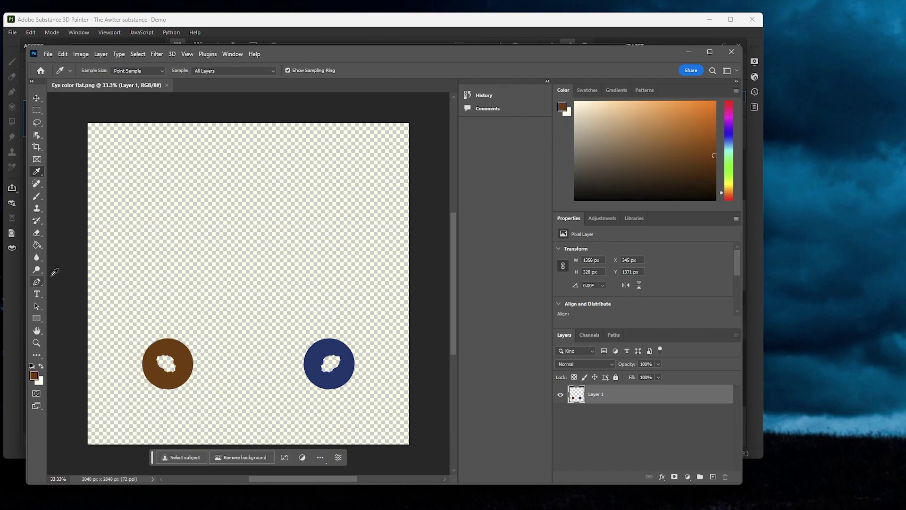
click(37, 247)
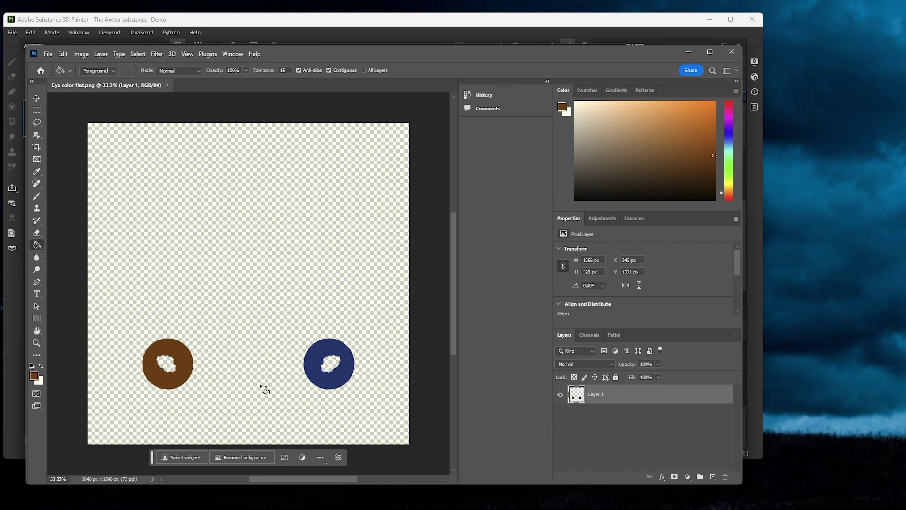
click(319, 353)
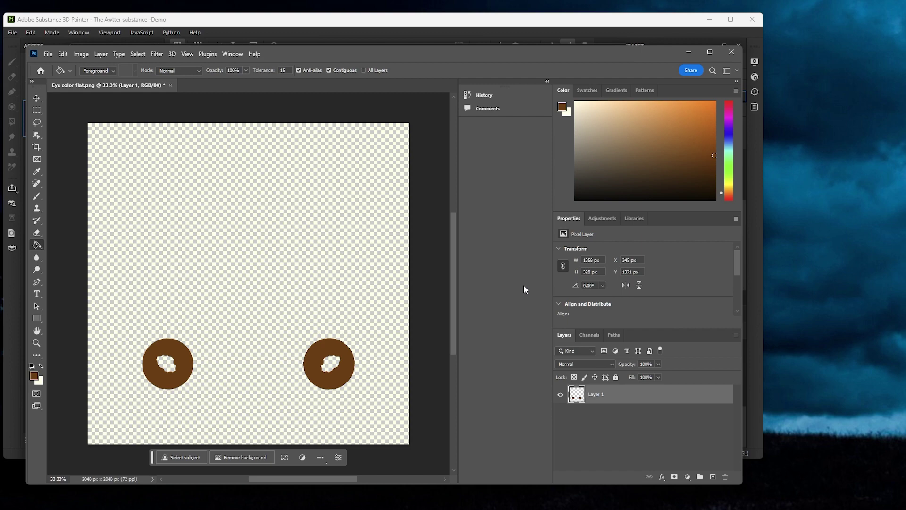
Step: Choose a dark purple foreground color and fill both eye rings with it using the Paint Bucket
click(730, 121)
mouse_move(712, 136)
mouse_down()
mouse_move(660, 137)
mouse_move(689, 138)
mouse_up()
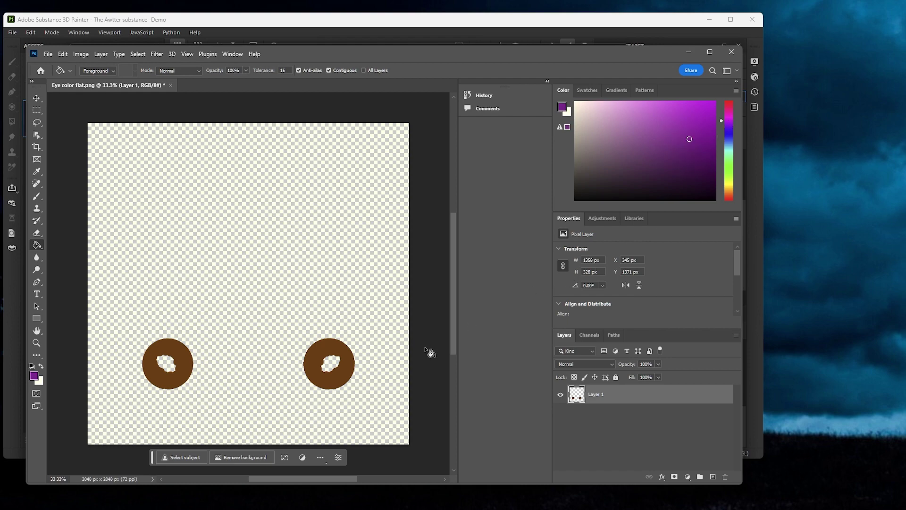
click(323, 352)
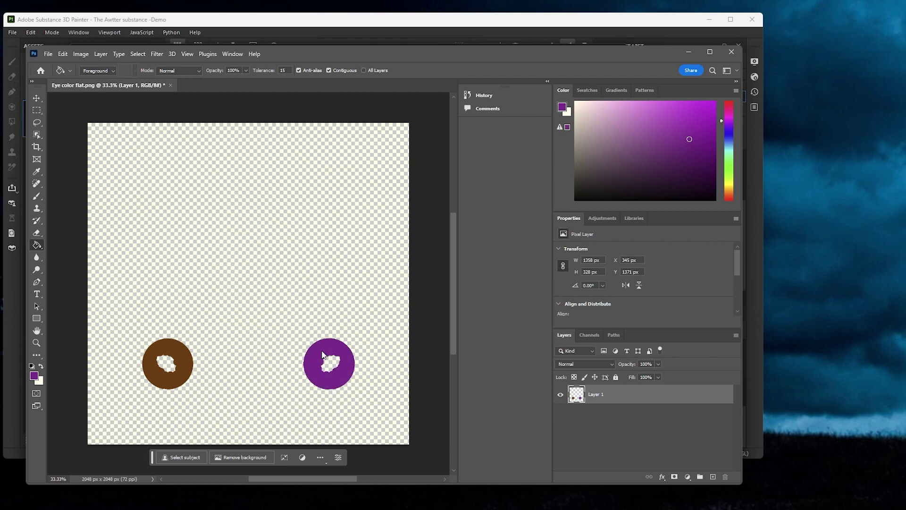
click(178, 352)
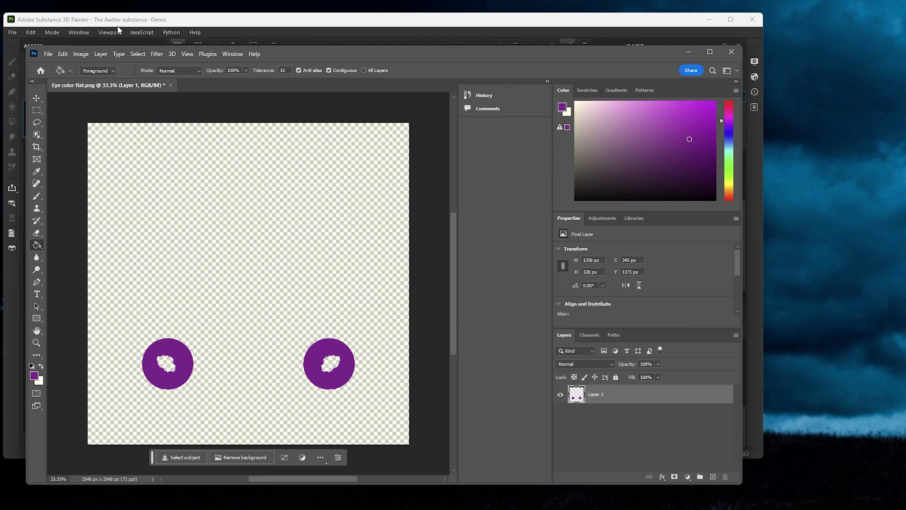
Step: Save the recolored texture as Eye color flat Demo.png with the Large file size PNG option and close Photoshop
click(49, 55)
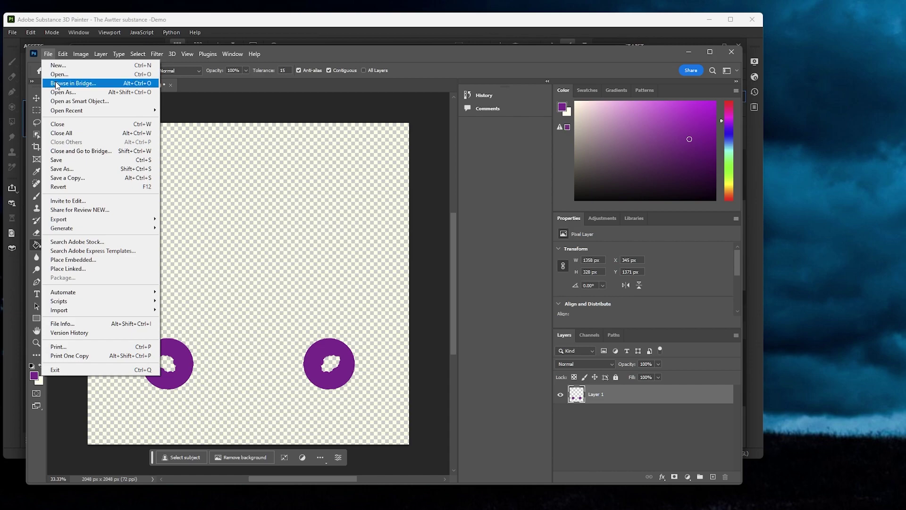
click(72, 169)
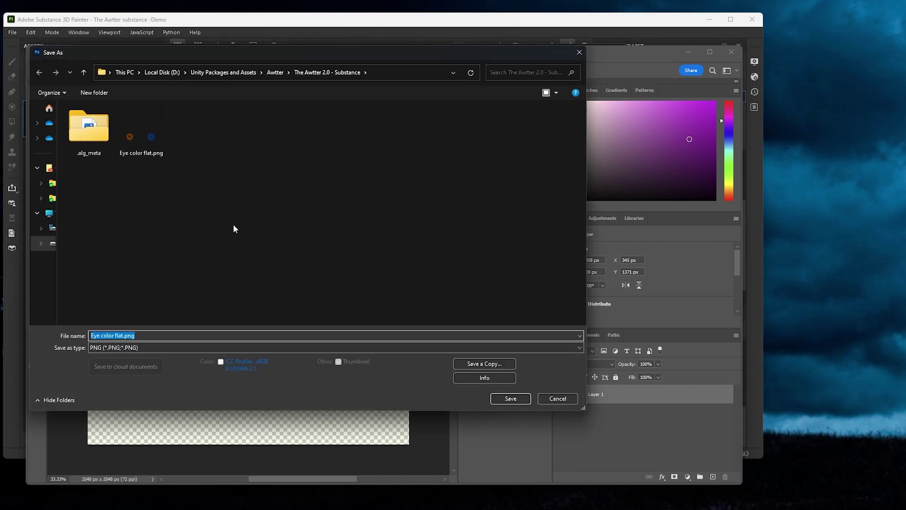
click(128, 336)
text(Demo)
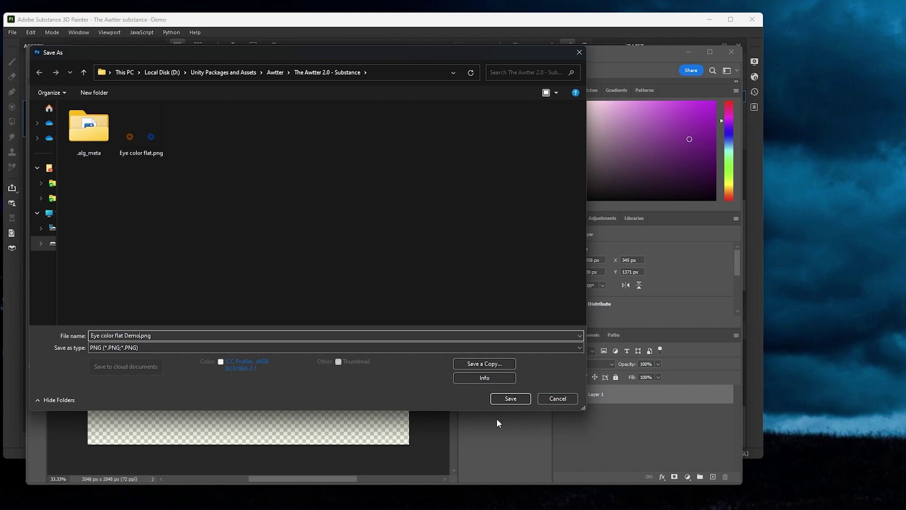
click(512, 398)
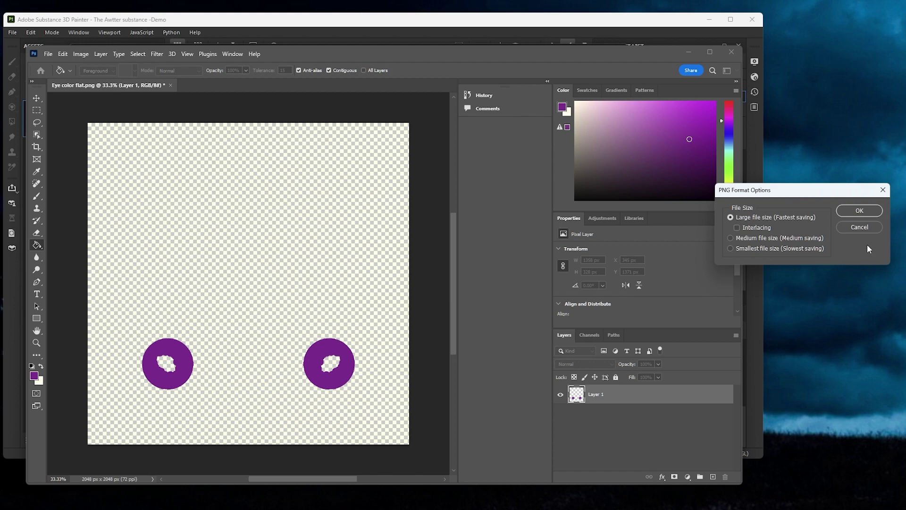
drag(828, 199, 634, 234)
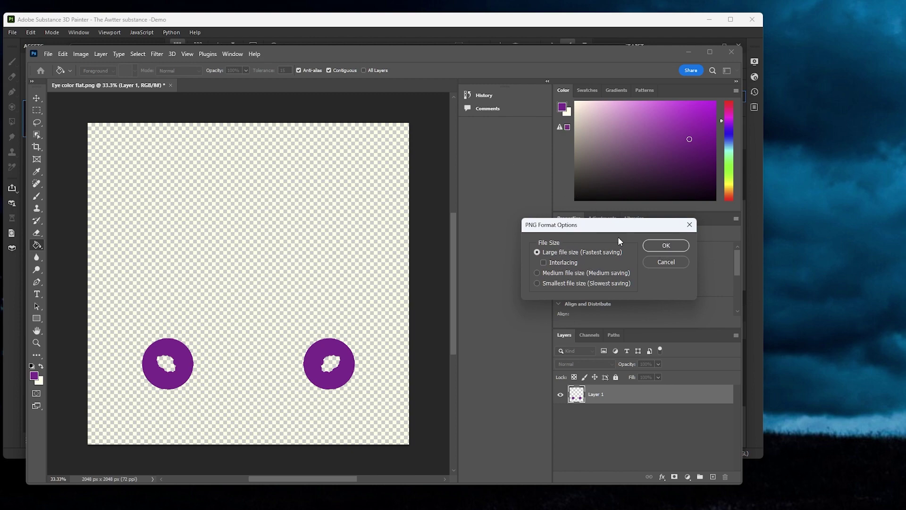
click(664, 244)
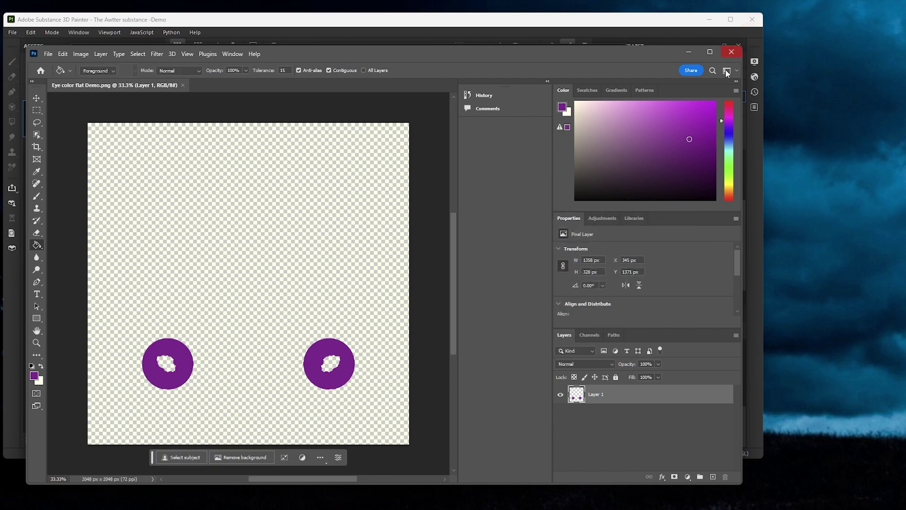
click(731, 50)
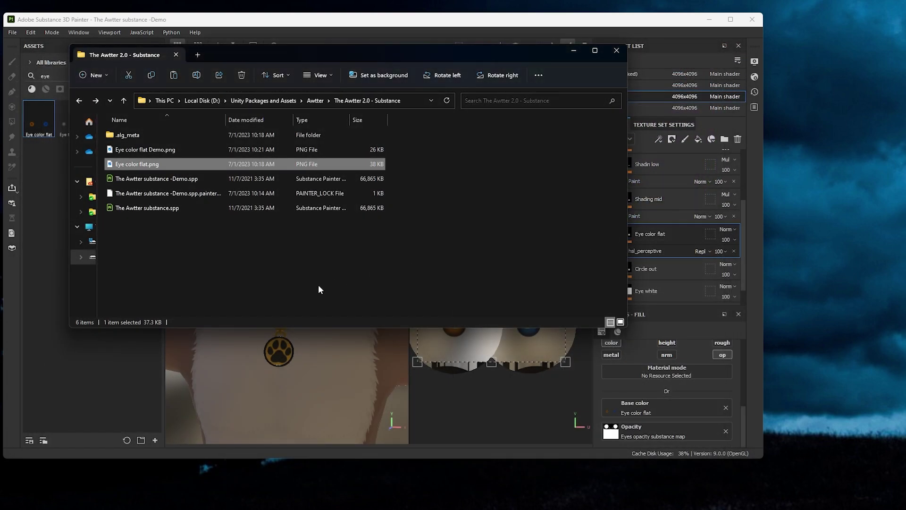
Step: Bring Eye color flat Demo.png from the project folder into the Substance 3D Painter assets for import
click(156, 149)
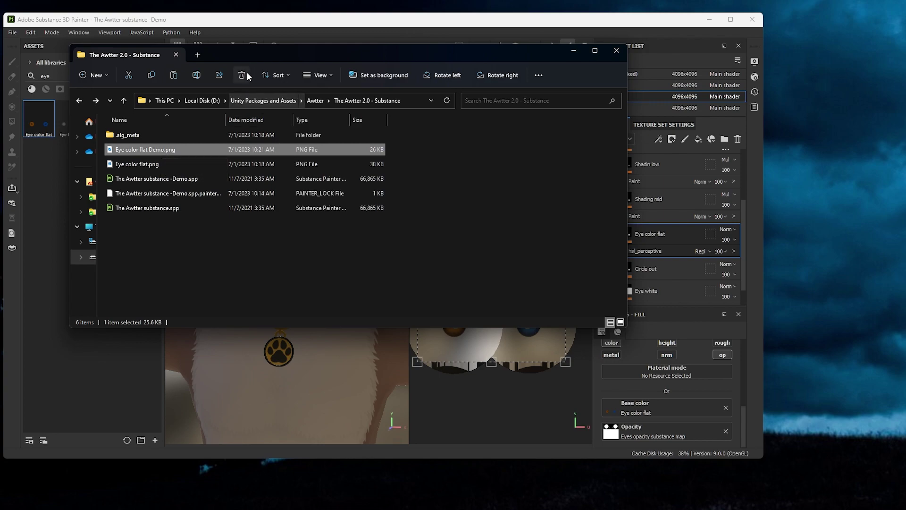
mouse_move(261, 49)
mouse_down()
mouse_move(317, 63)
mouse_move(445, 67)
mouse_up()
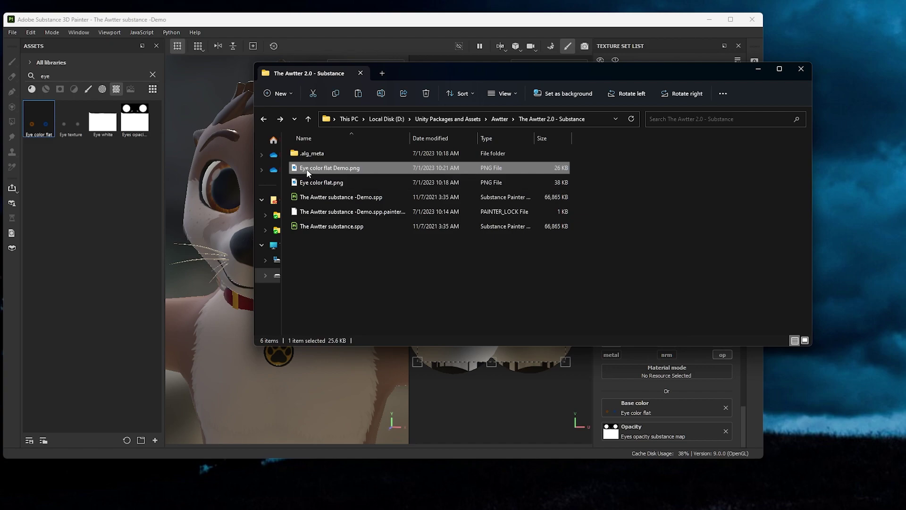
drag(308, 171, 57, 183)
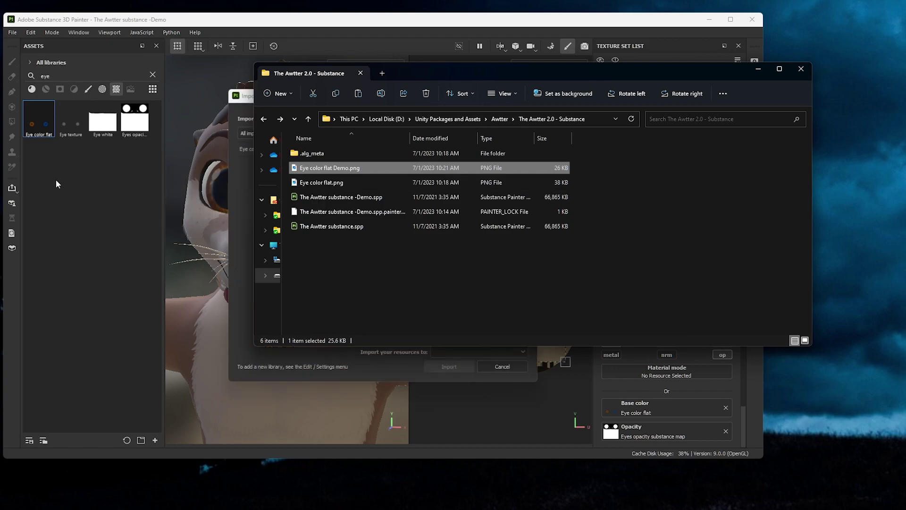
click(244, 272)
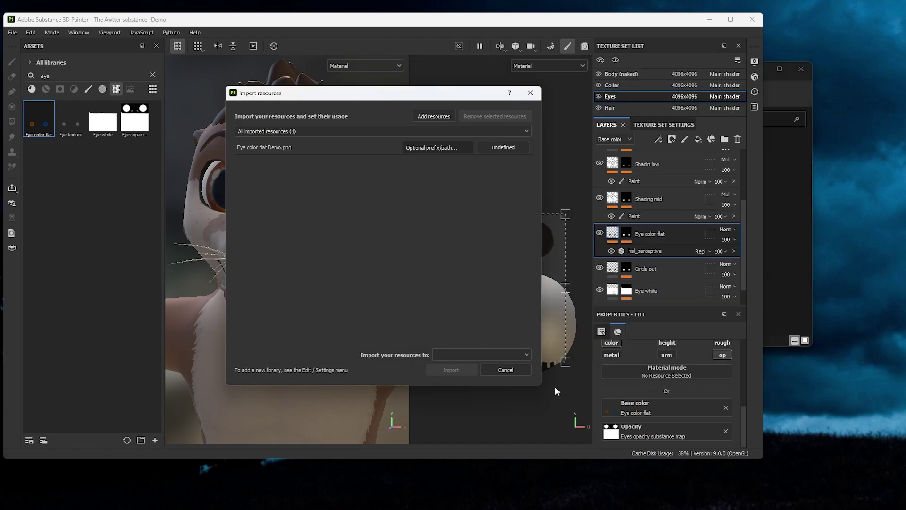
Step: Import Eye color flat Demo.png as a texture into the project 'The Awtter substance -Demo'
click(526, 353)
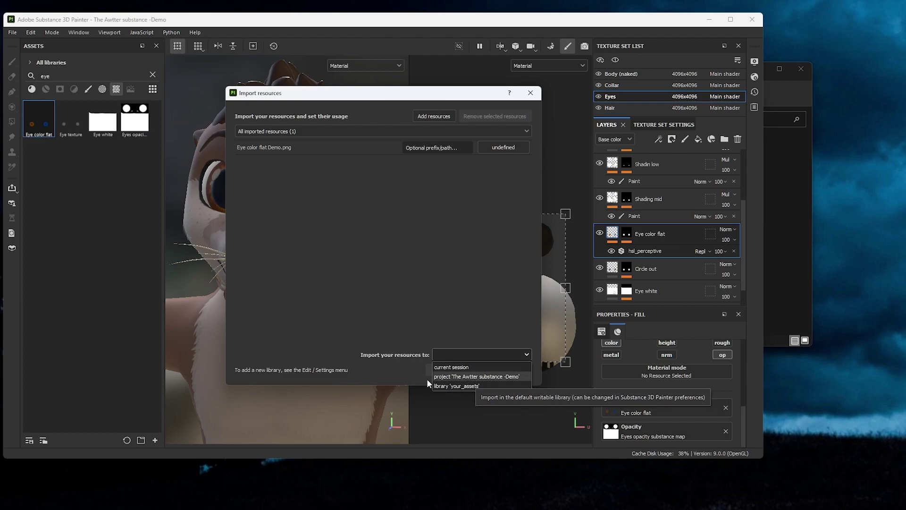
click(455, 376)
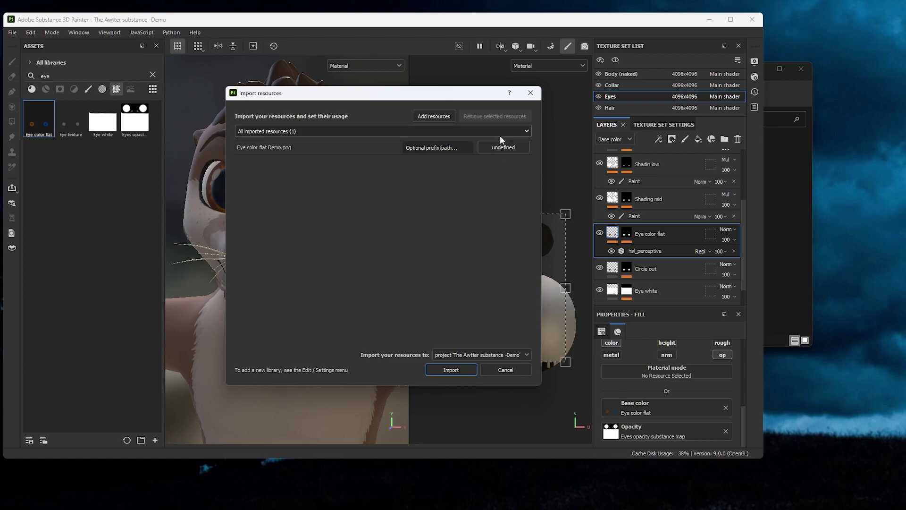
click(501, 148)
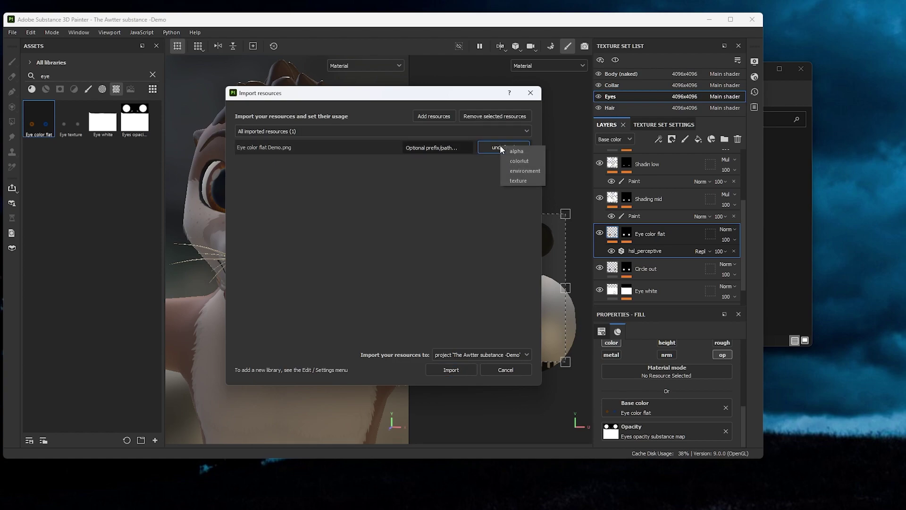
click(518, 180)
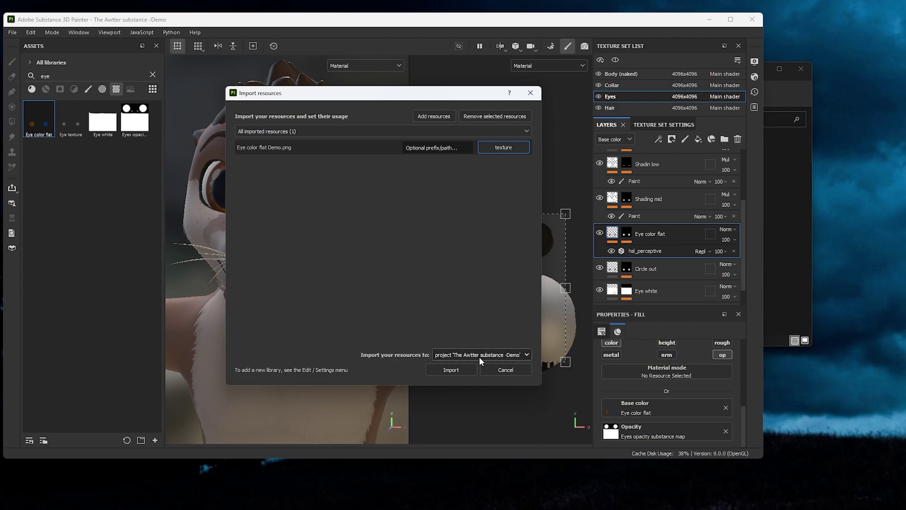
click(453, 372)
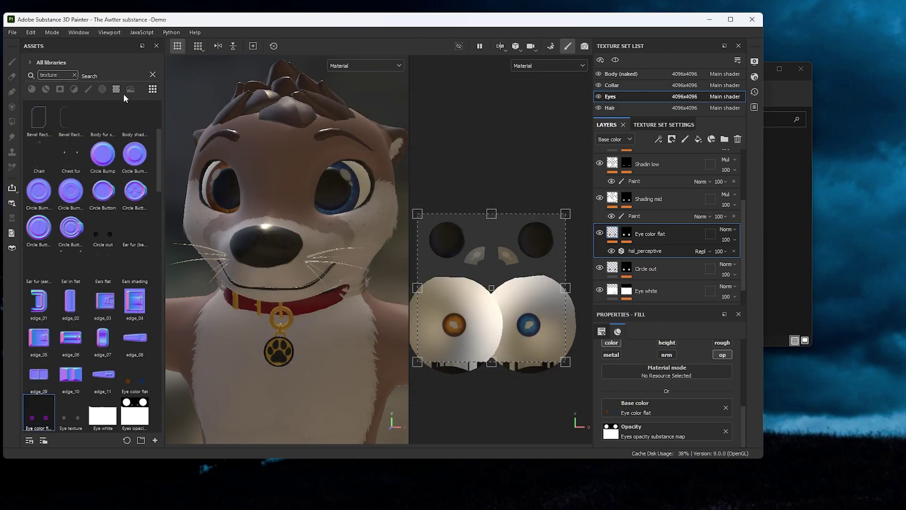
Step: Search the textures for "eye", apply Eye color flat Demo as the Eye color flat layer's base color and check the layer preview
click(113, 74)
text(eye)
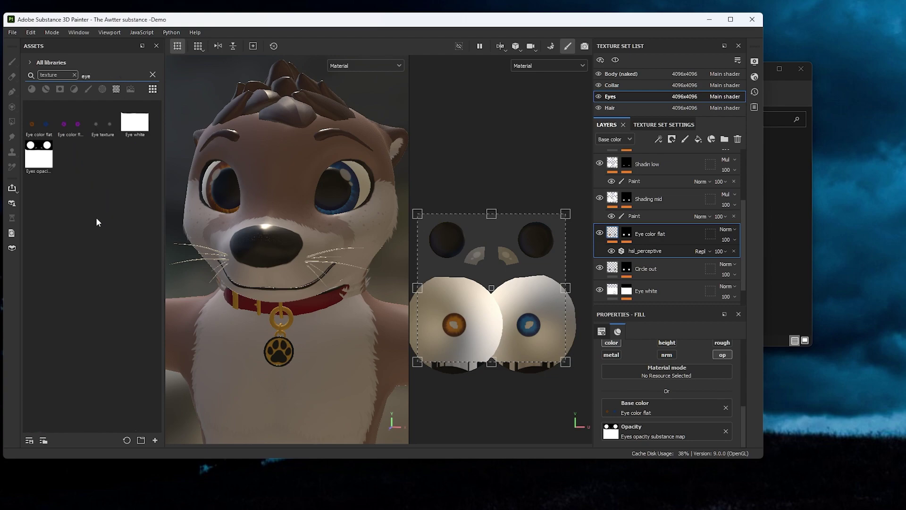
click(71, 110)
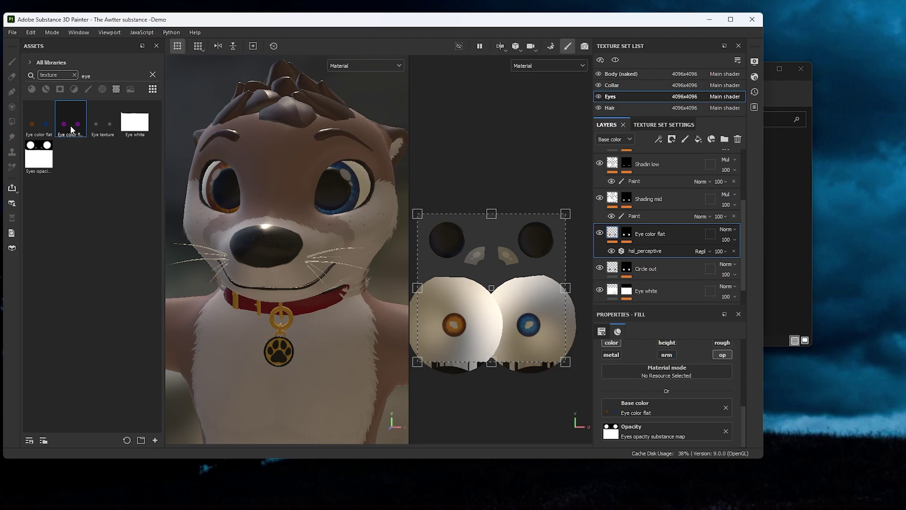
drag(70, 116, 613, 415)
drag(622, 403, 622, 403)
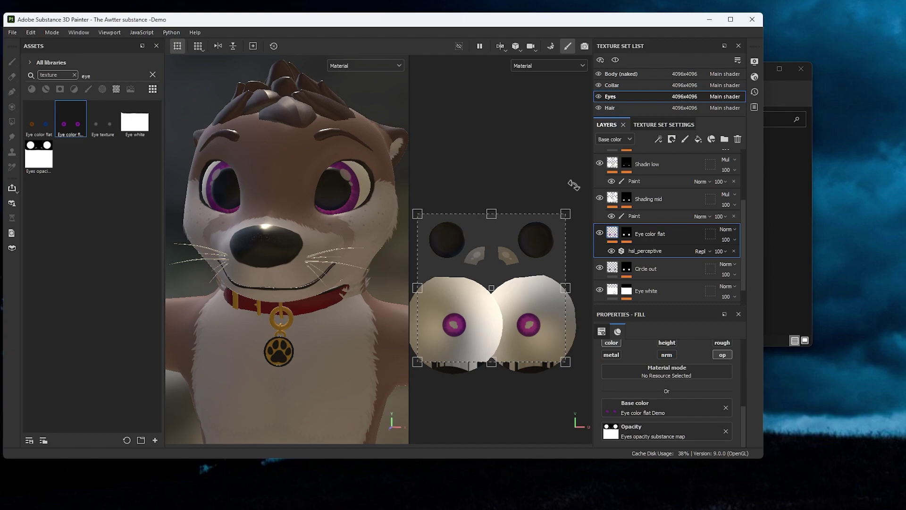
click(619, 237)
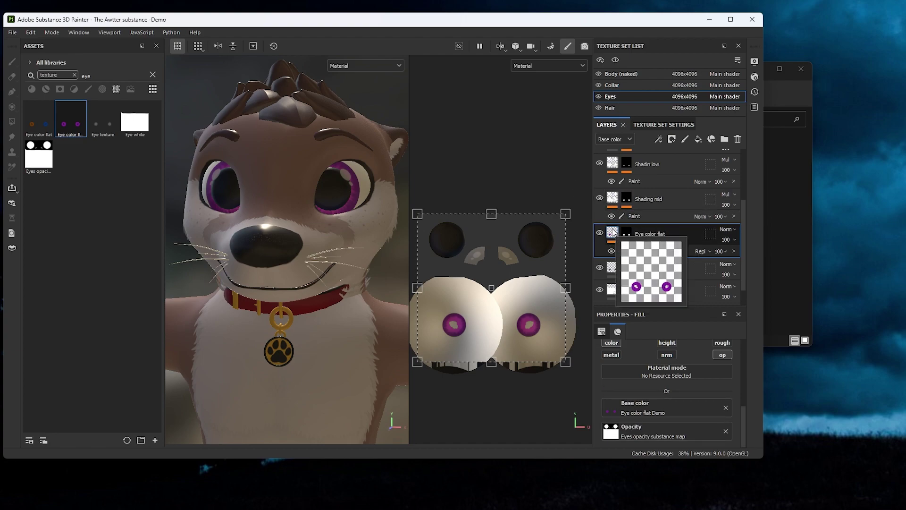
mouse_move(615, 229)
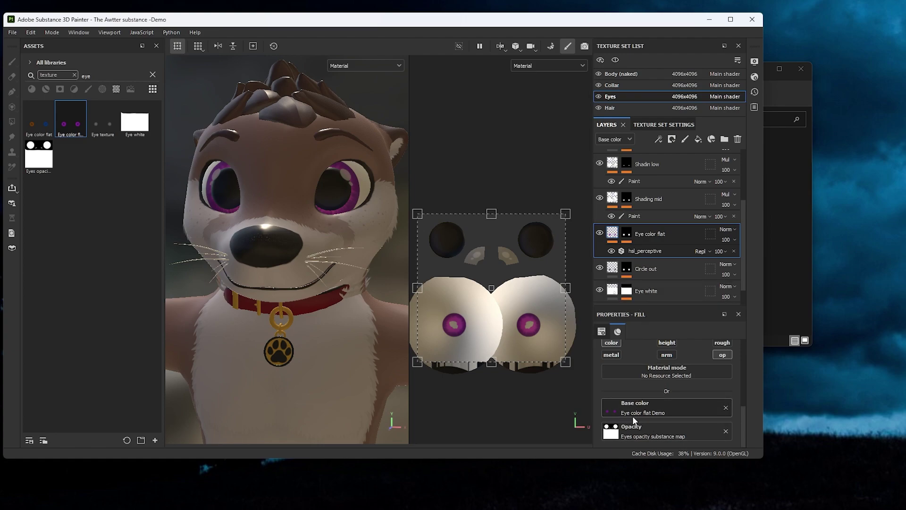
Step: Remove the texture from the Eye color flat layer's base color and set a uniform purple color, 9D17BA
click(725, 409)
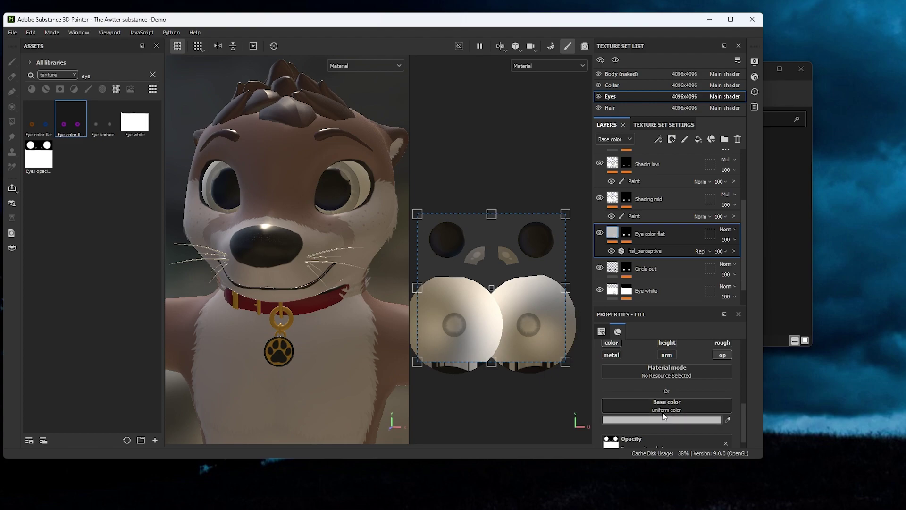
click(690, 419)
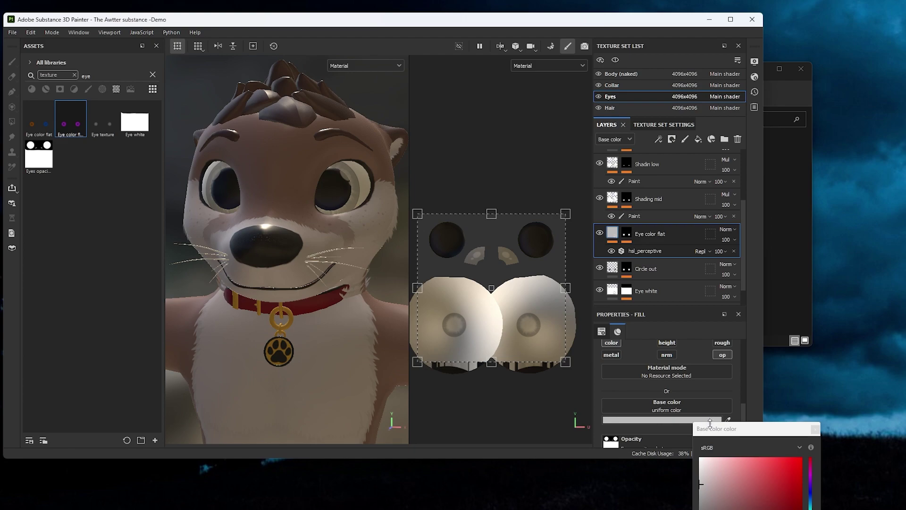
drag(733, 431, 418, 74)
click(432, 64)
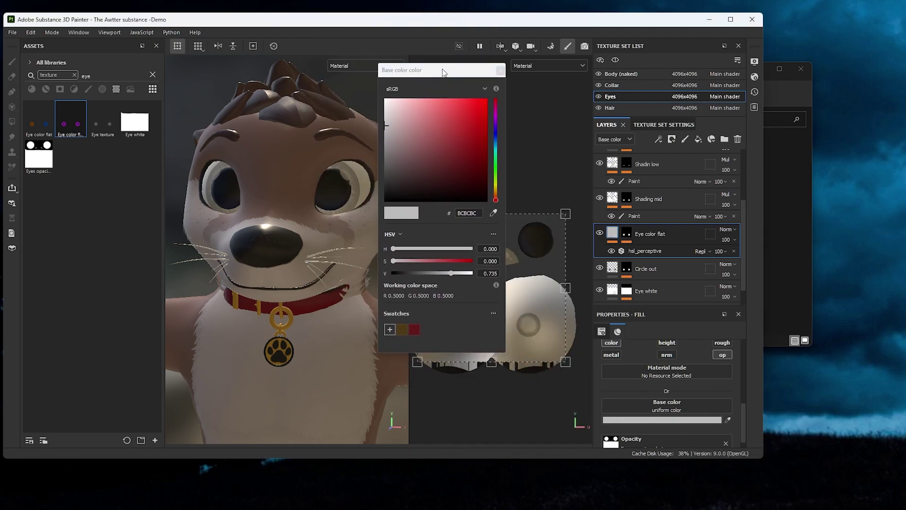
click(495, 117)
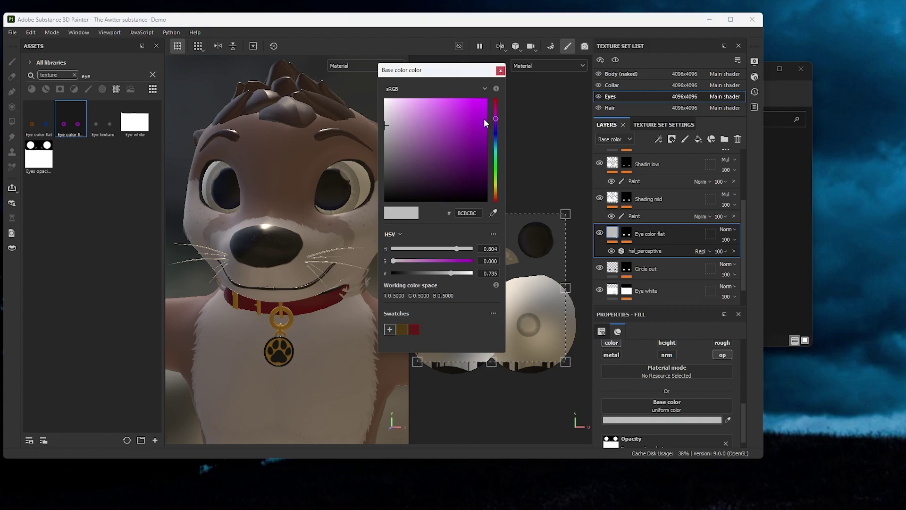
click(469, 121)
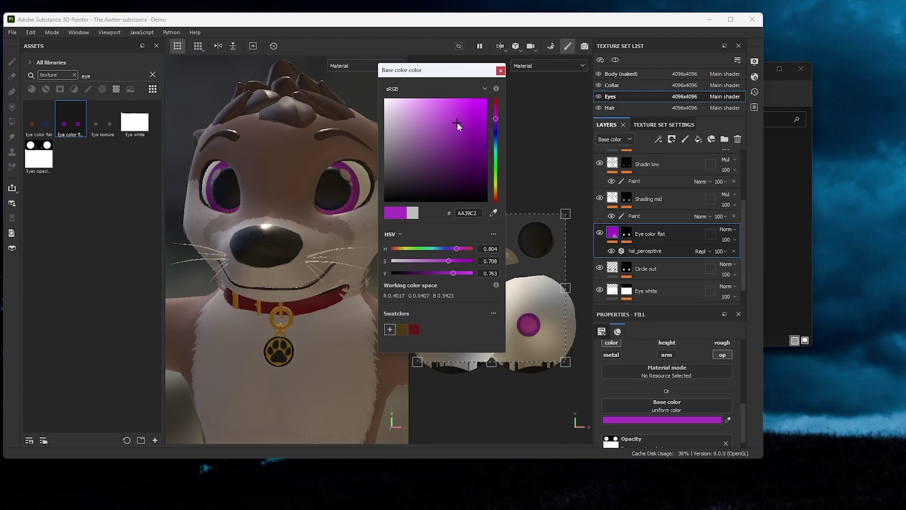
click(466, 115)
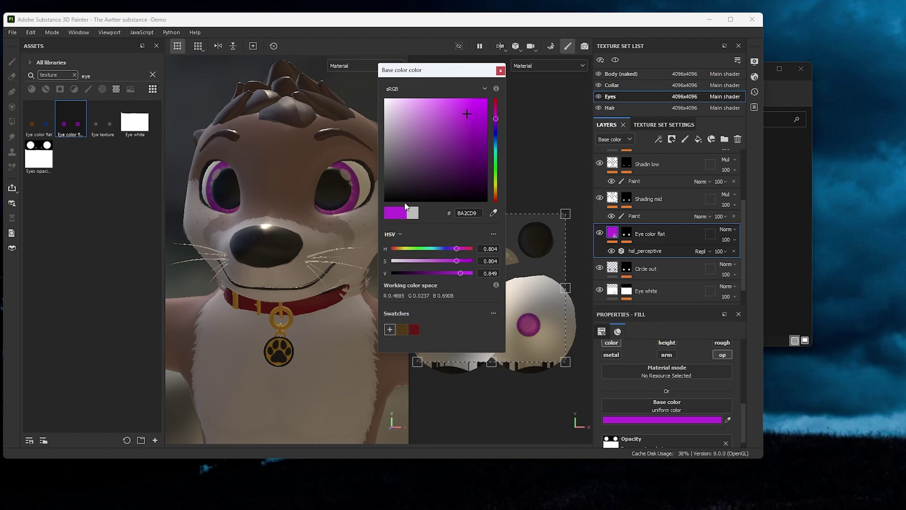
click(475, 125)
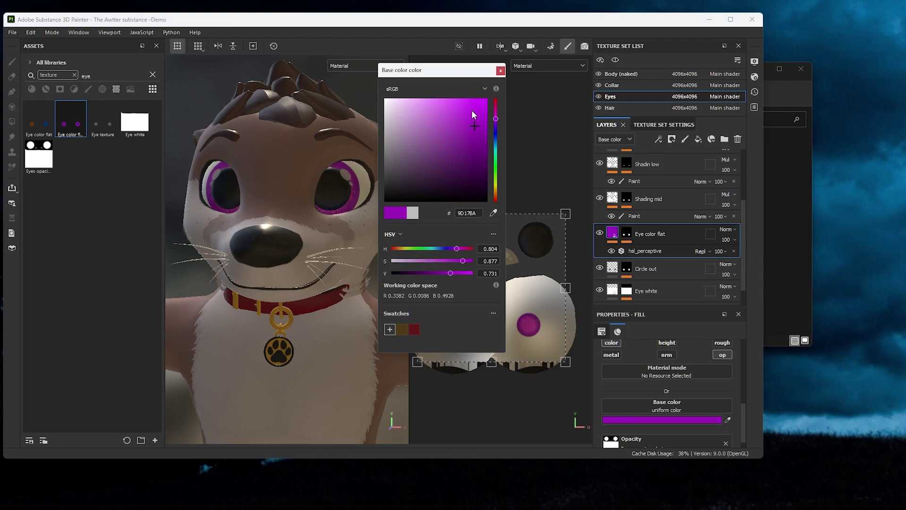
Step: Set the Eye color flat layer's uniform base color to a slightly lighter purple, A425BF
click(466, 124)
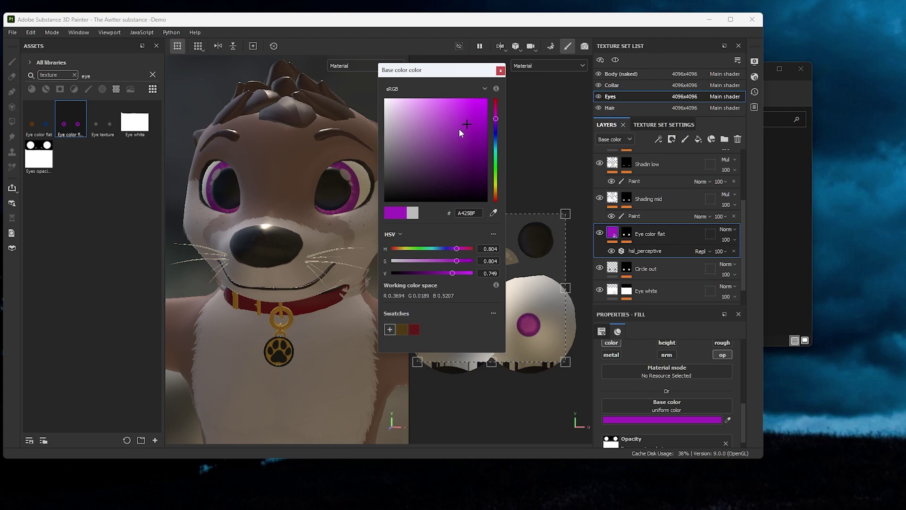
click(500, 71)
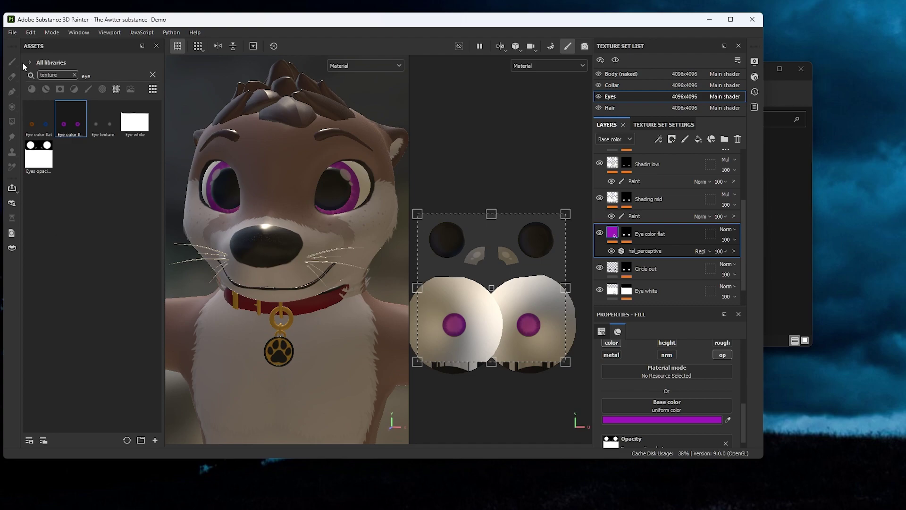
Step: Export the Eyes texture set as 8-bit PNG files using the Unity HD Render Pipeline (Metallic Standard) output template
click(13, 33)
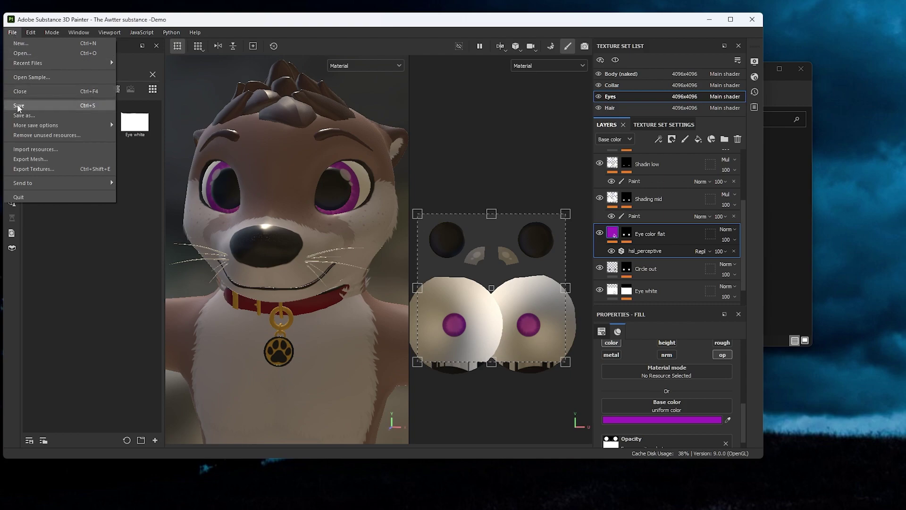
click(41, 169)
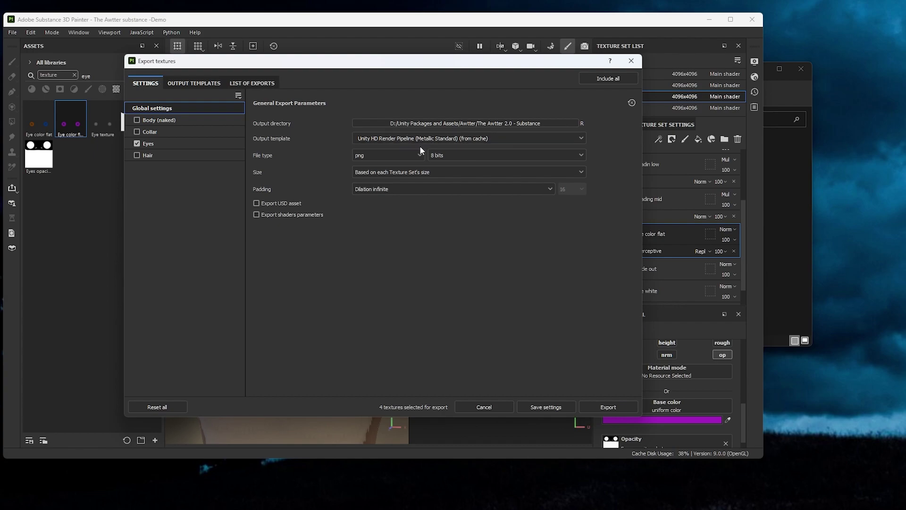
click(579, 139)
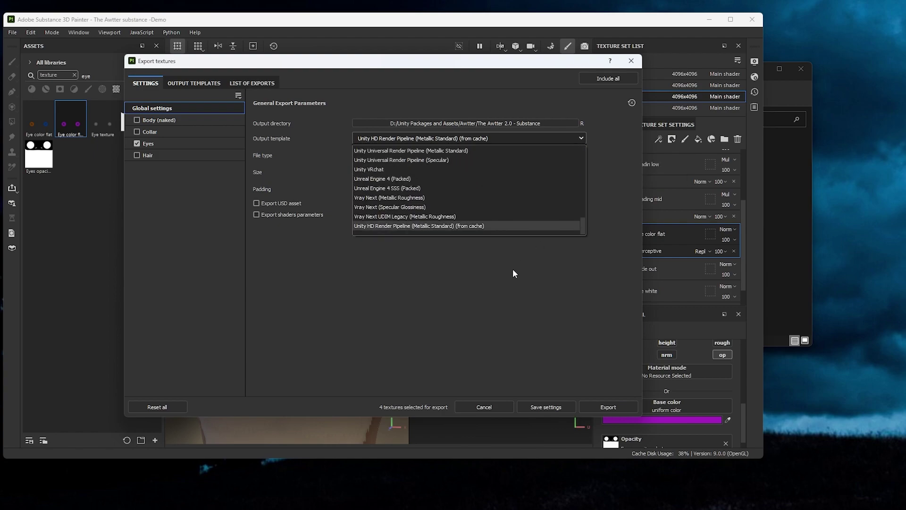
click(418, 290)
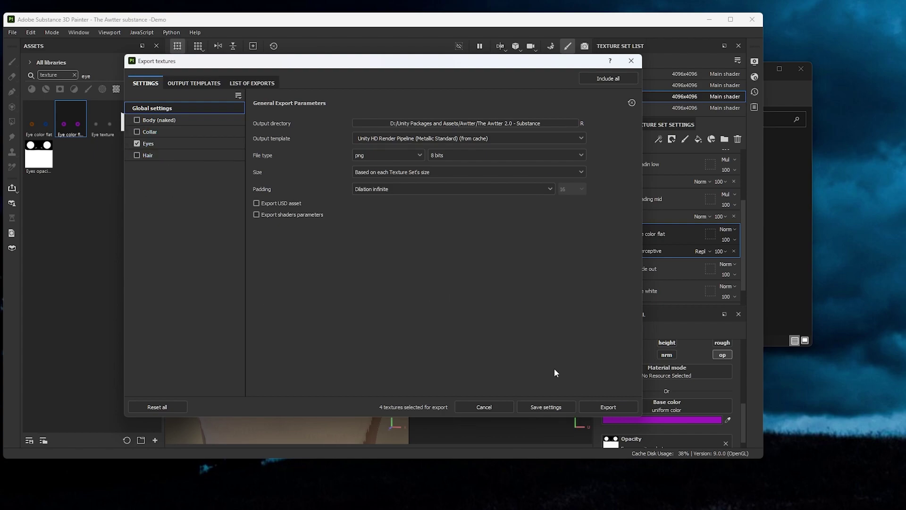
click(602, 406)
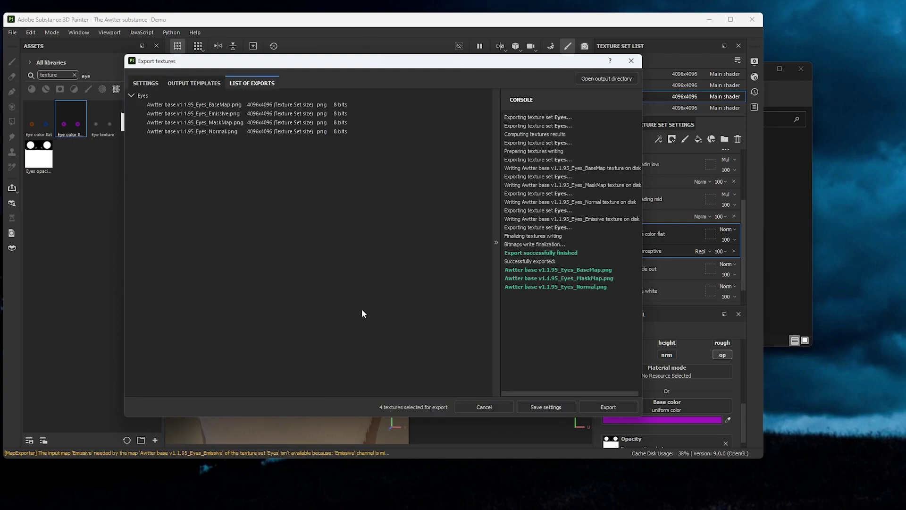
click(631, 63)
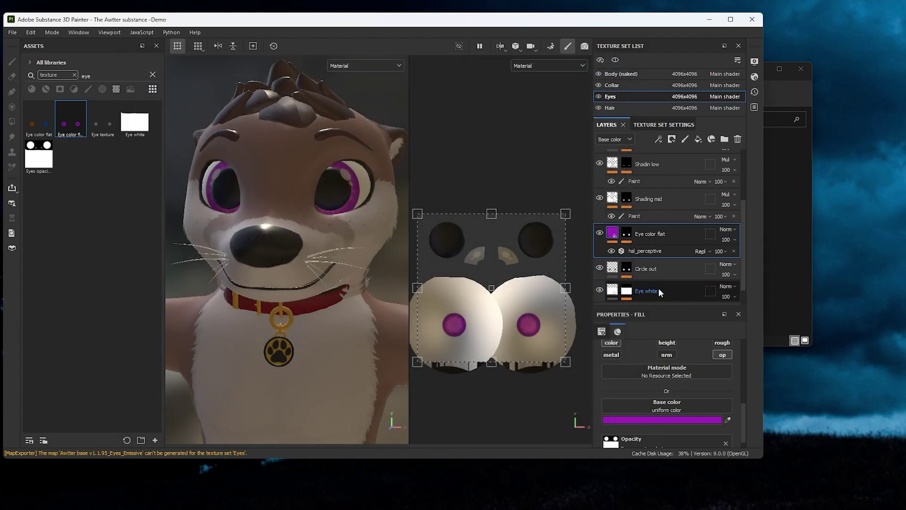
Step: Switch to File Explorer, view the exported Awtter base v1.1.95_Eyes_BaseMap.png, and return to Substance 3D Painter
click(804, 239)
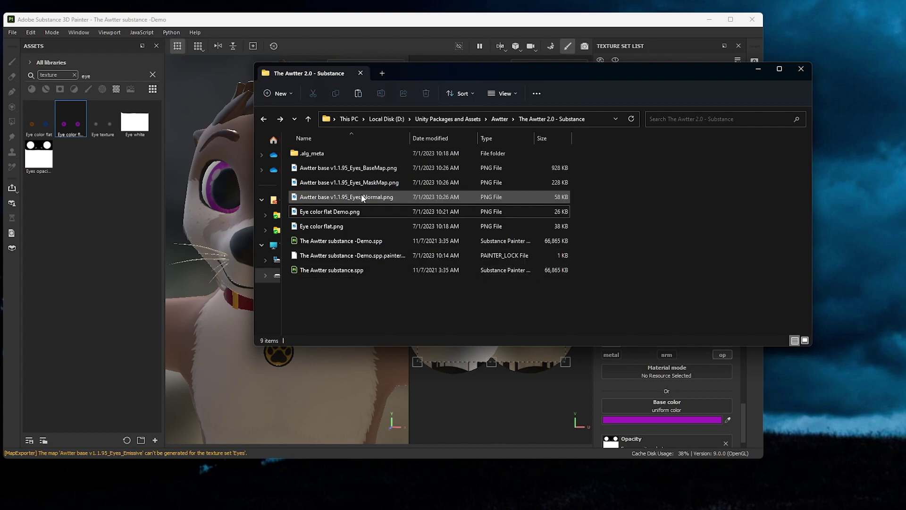
click(353, 166)
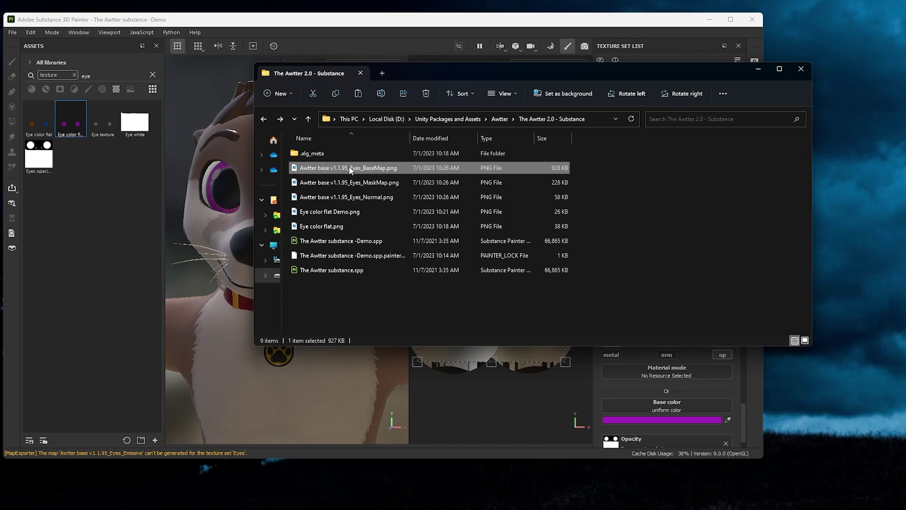
double_click(350, 169)
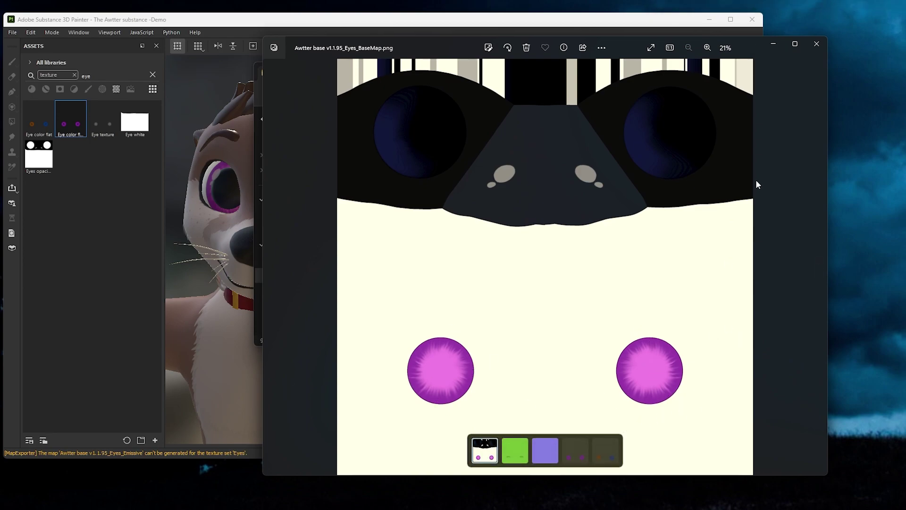
click(817, 45)
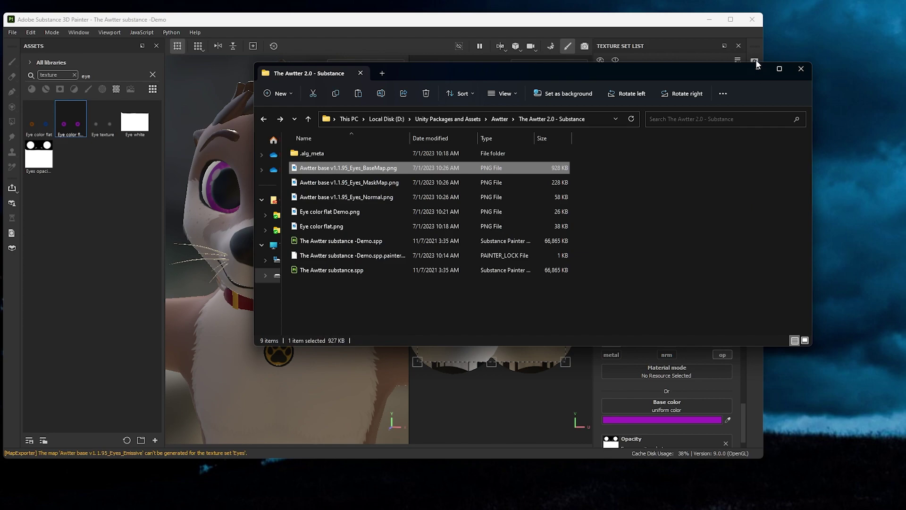
drag(672, 70, 807, 153)
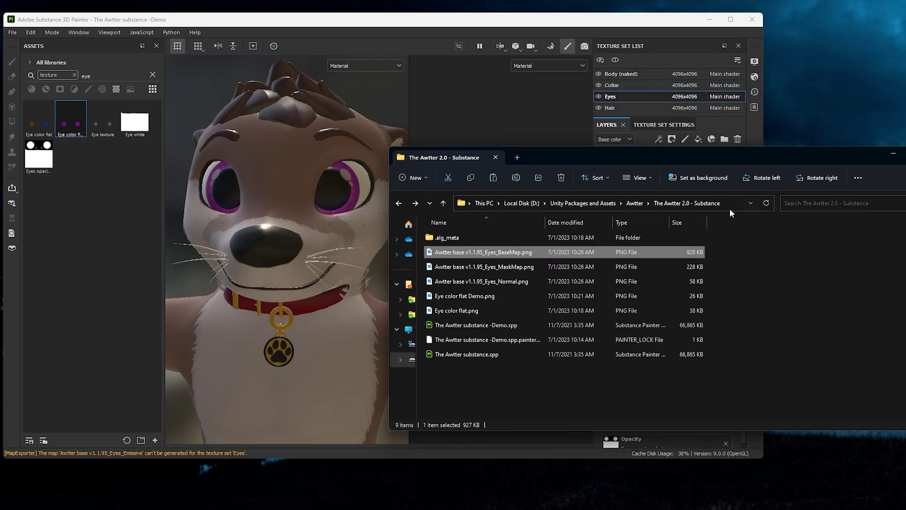
click(654, 22)
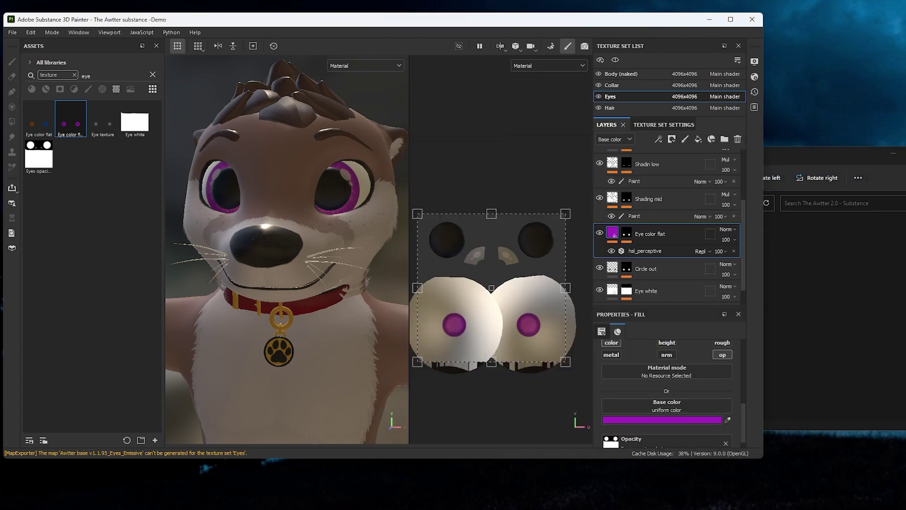